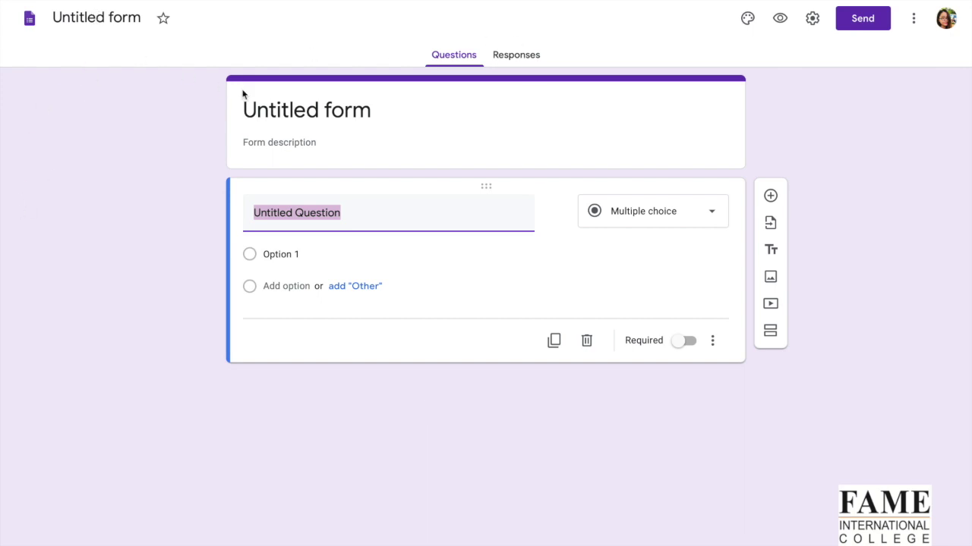
Replace the 'Untitled form' title with 'What you think about e-learning?'
left_click(271, 111)
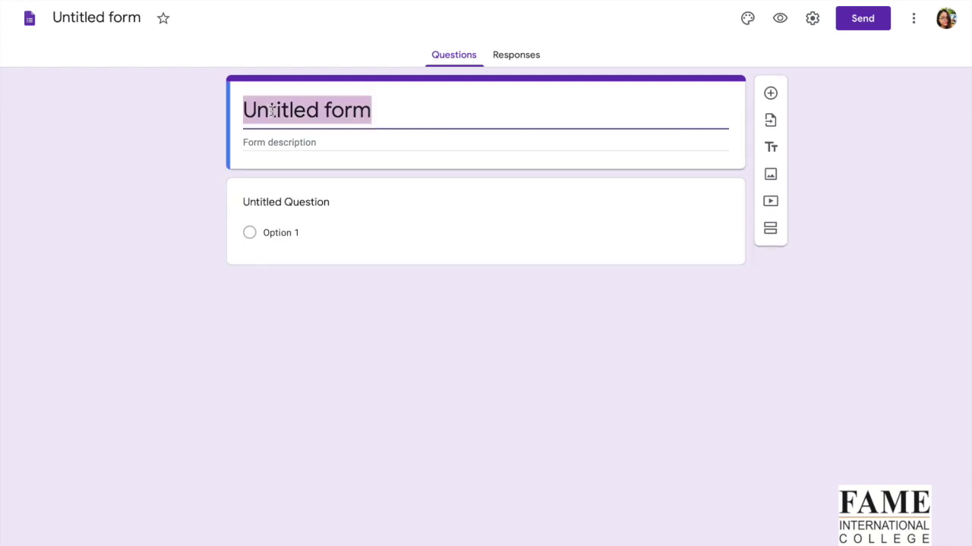
key("BackSpace")
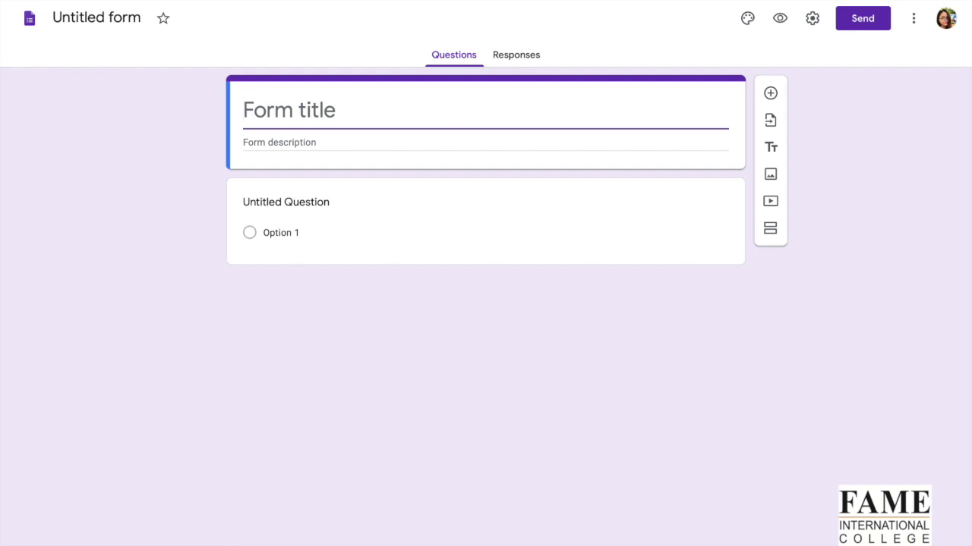
type("What yo")
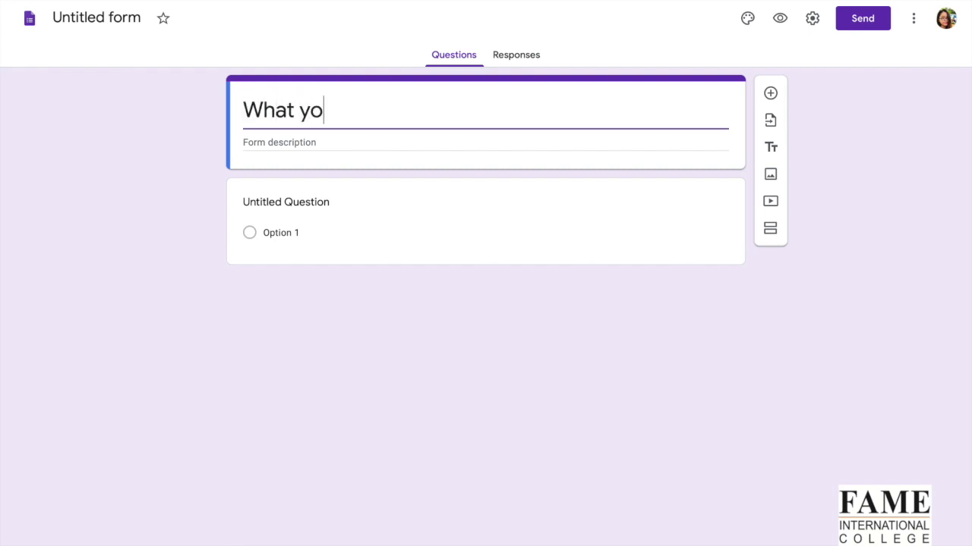
type("u think abo")
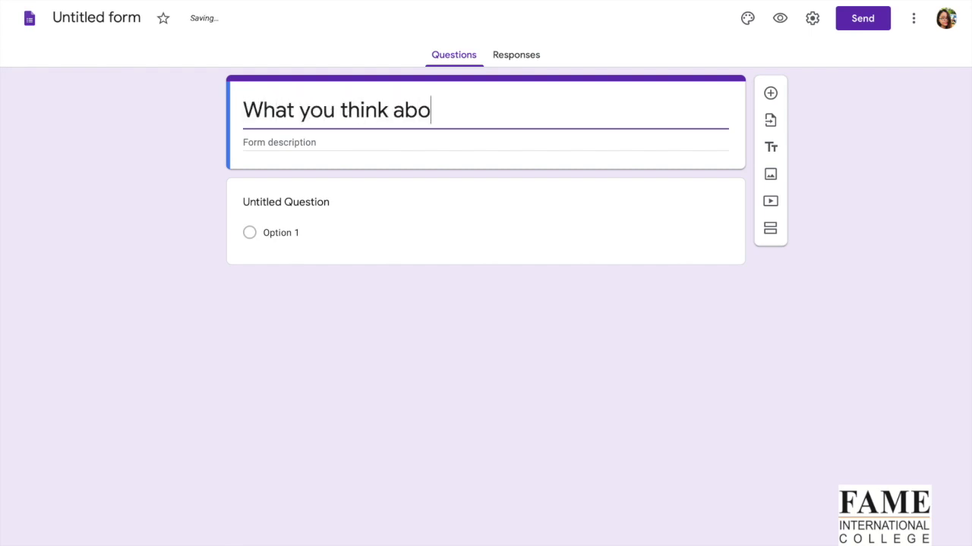
type("ut e-learning")
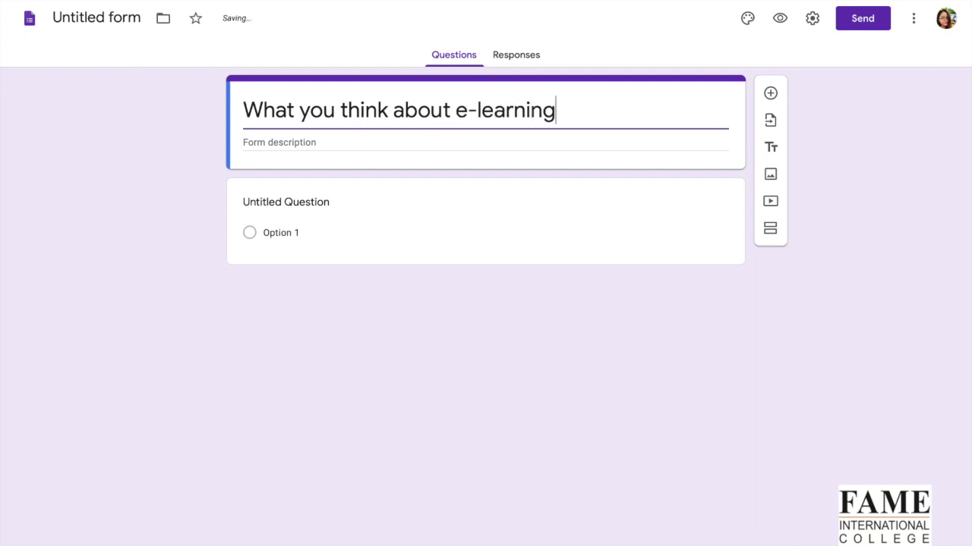
type("?")
left_click(282, 143)
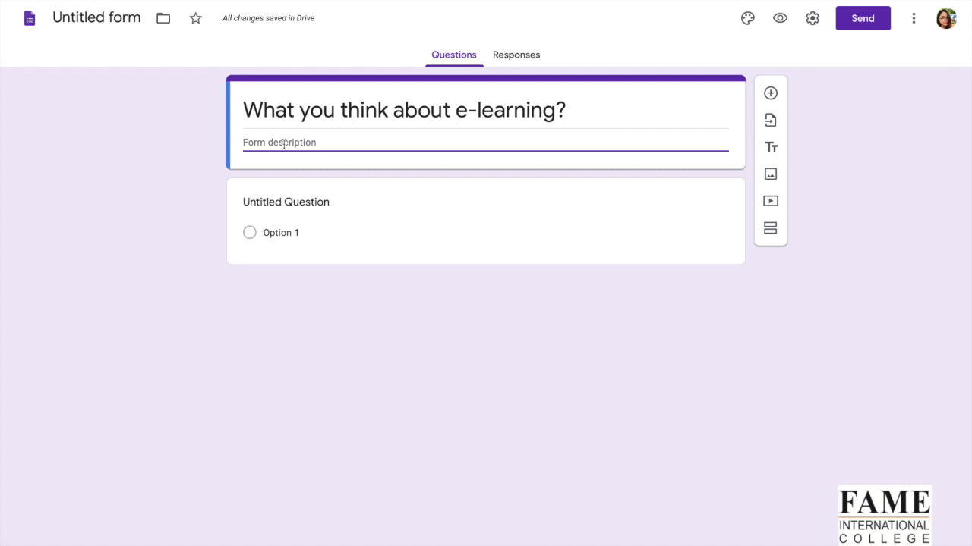
Enter the form description 'objective, definition or any important instructions'
type("objectv")
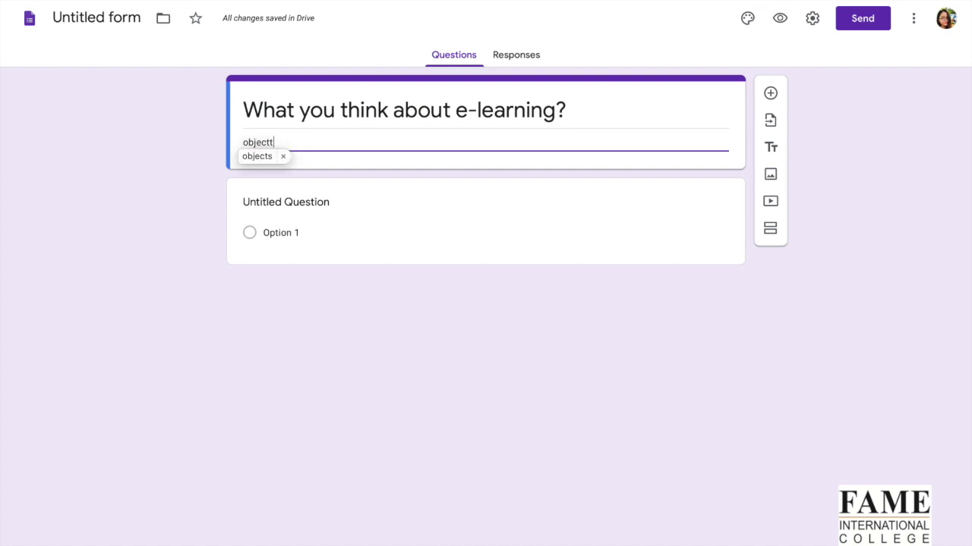
key("BackSpace")
type("ive")
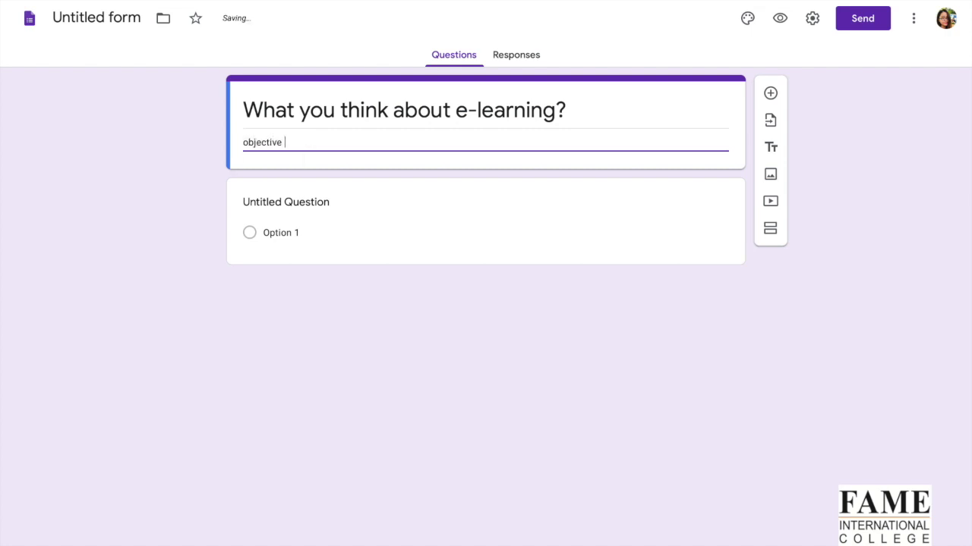
type(", defiuniti")
key("BackSpace")
key("BackSpace")
key("BackSpace")
key("BackSpace")
key("BackSpace")
type("niti")
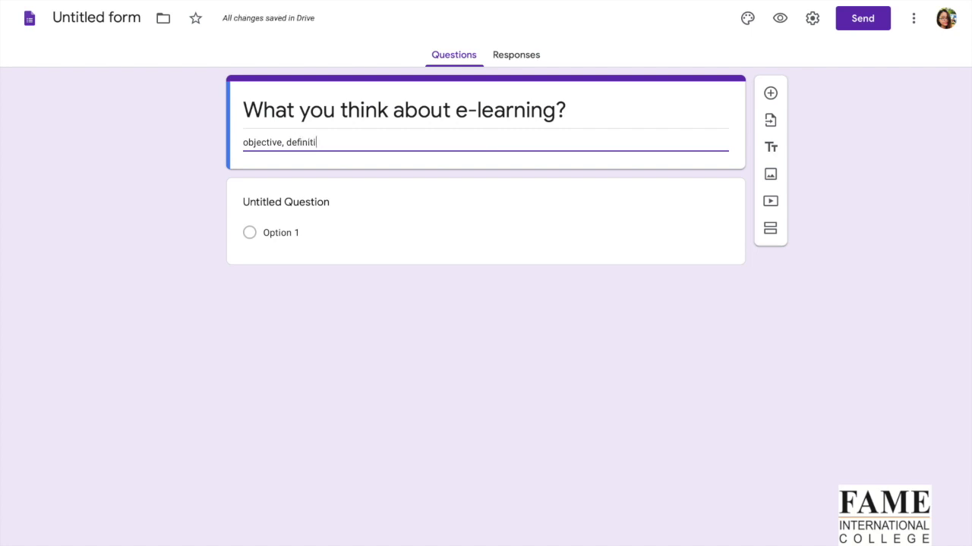
type("on or any important")
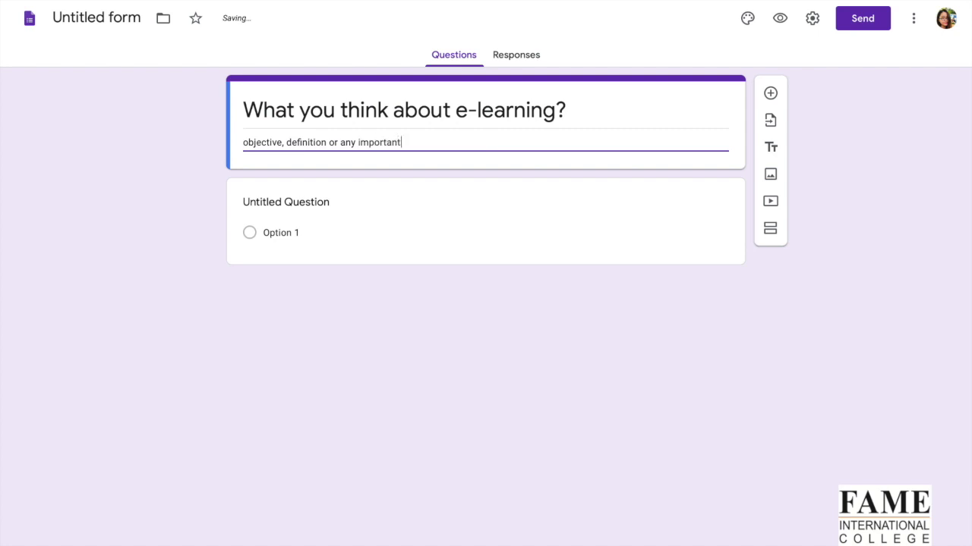
type(" instructions")
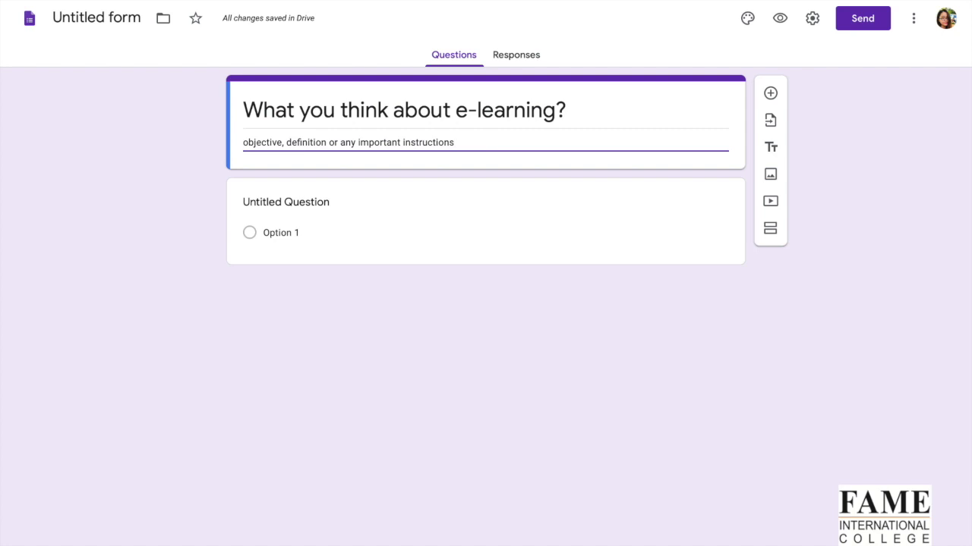
left_click(300, 206)
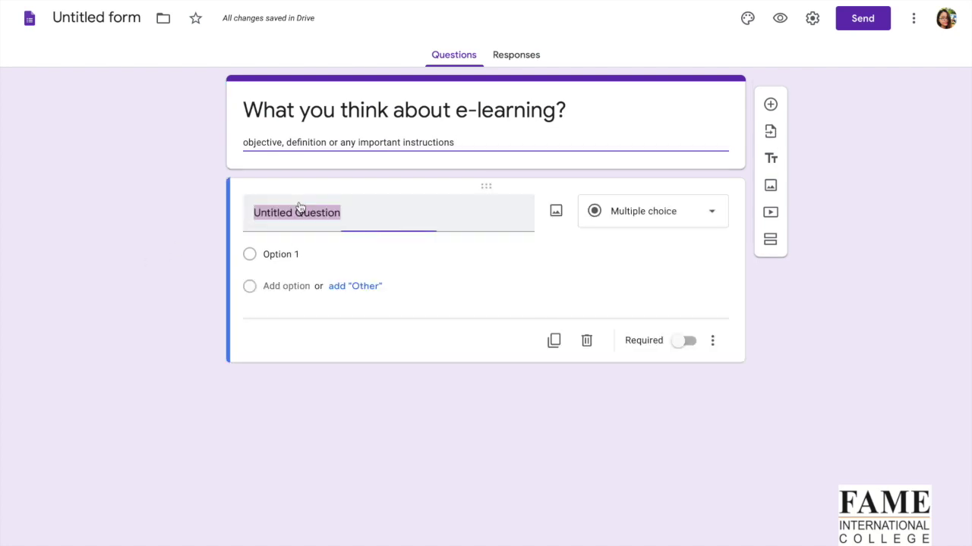
left_click(711, 220)
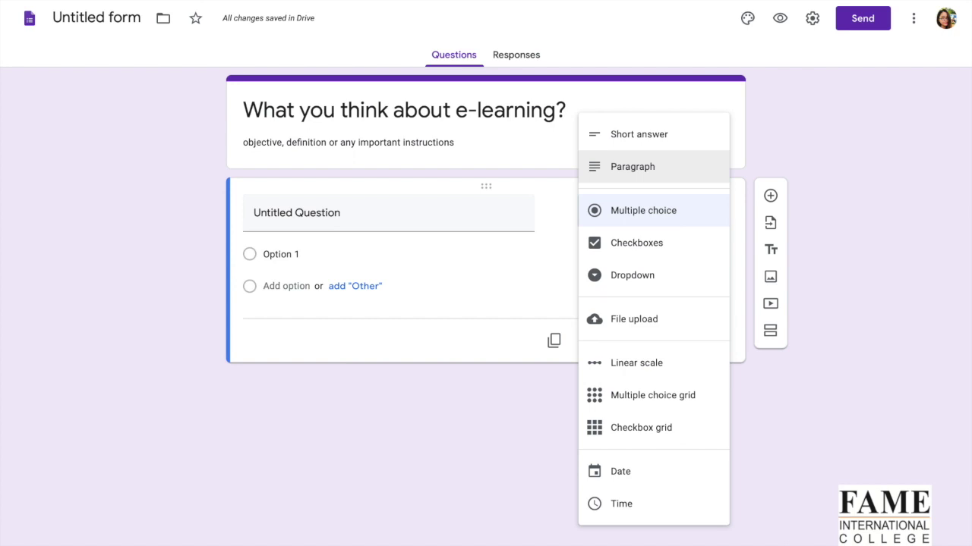
left_click(638, 213)
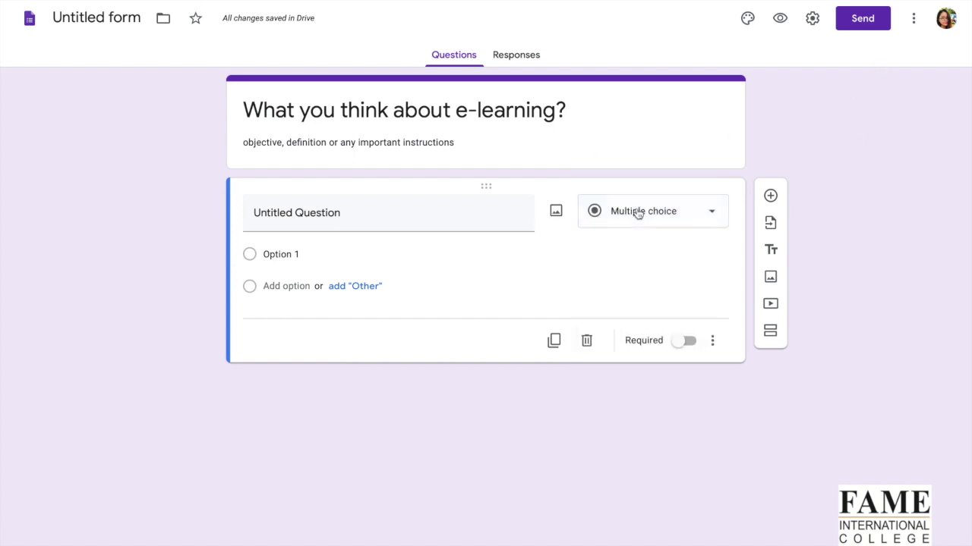
Word the first question 'Do you like e-learning?'
left_click(328, 215)
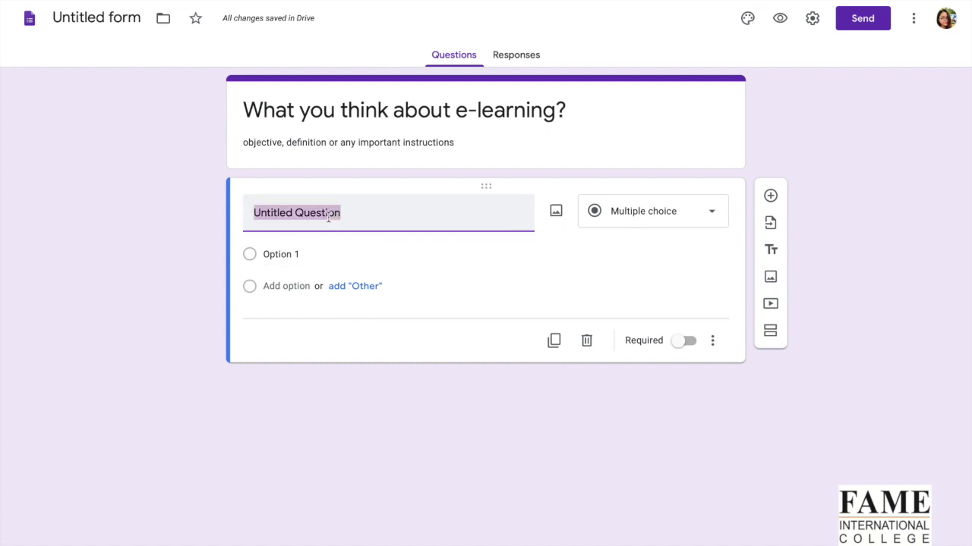
type("Do you ")
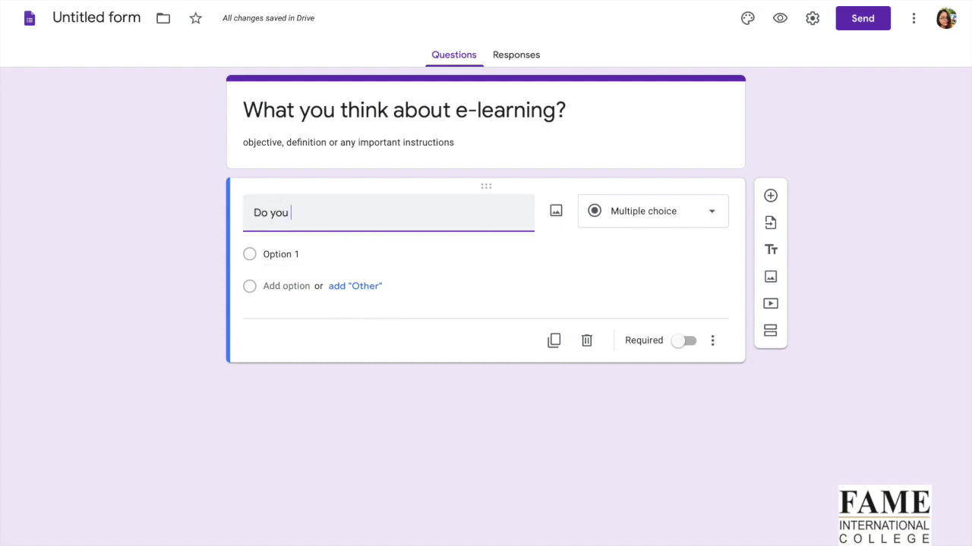
type("like e-learning?")
Give the question answer options Yes and No and make it required
left_click(282, 254)
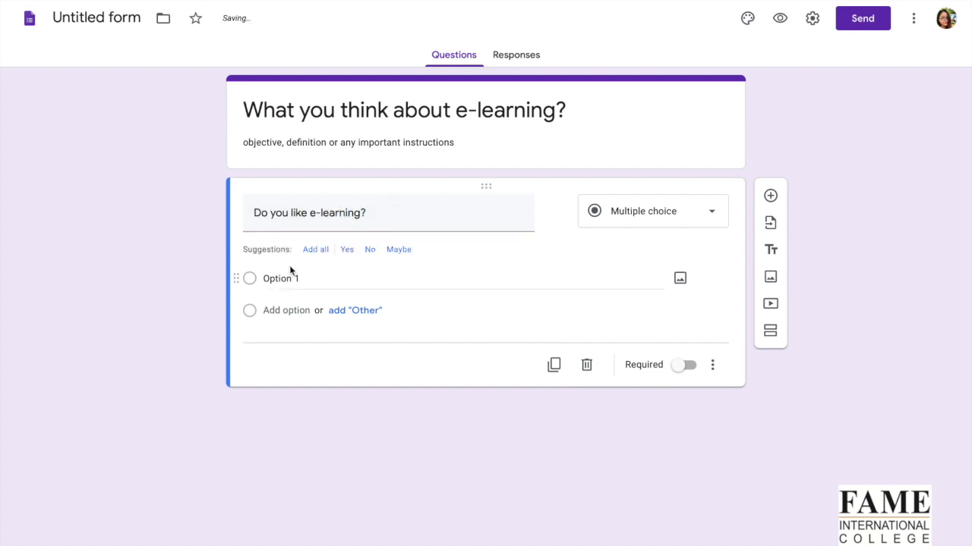
type("Yes")
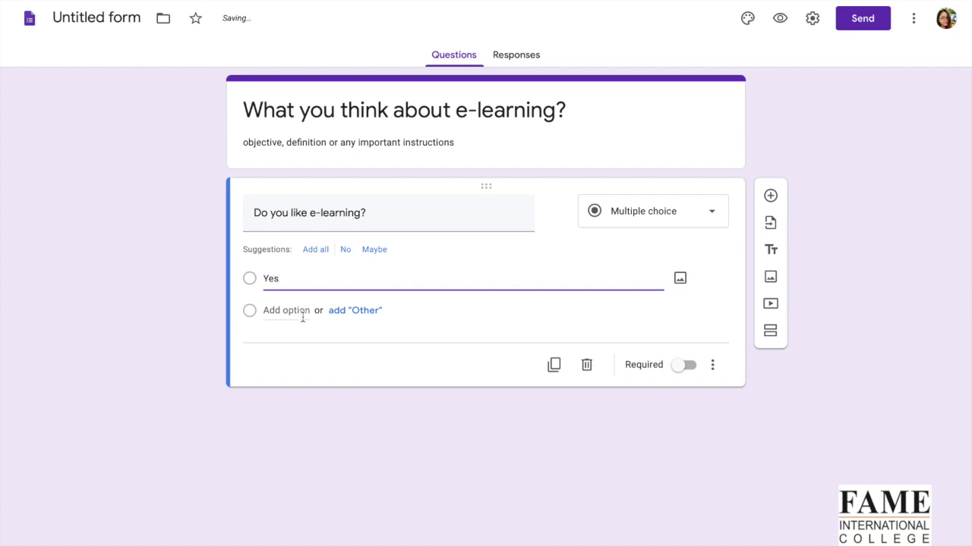
left_click(301, 312)
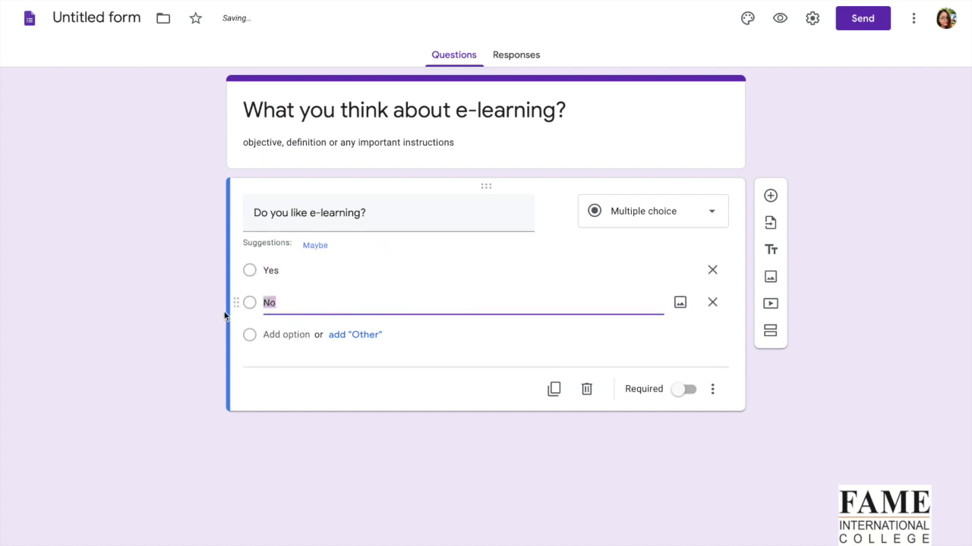
left_click(123, 340)
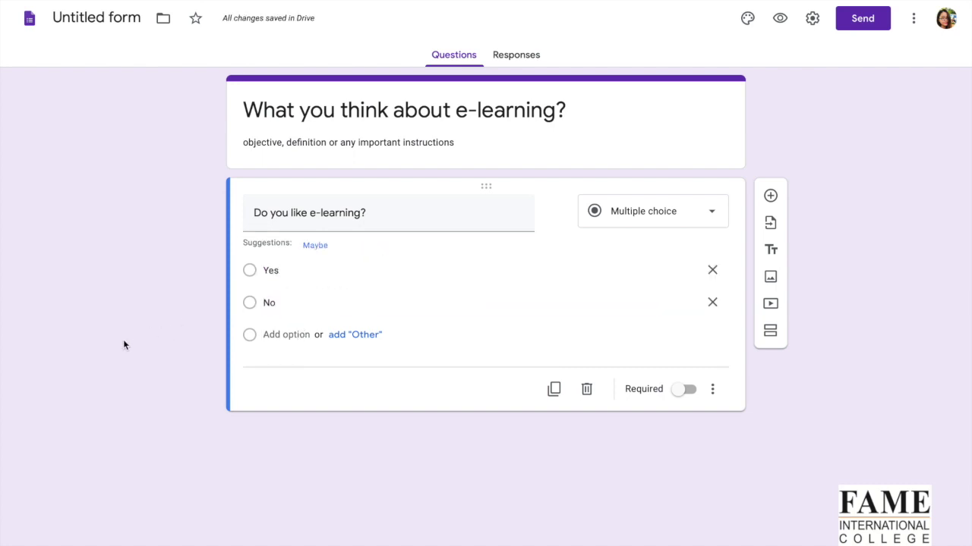
left_click(692, 392)
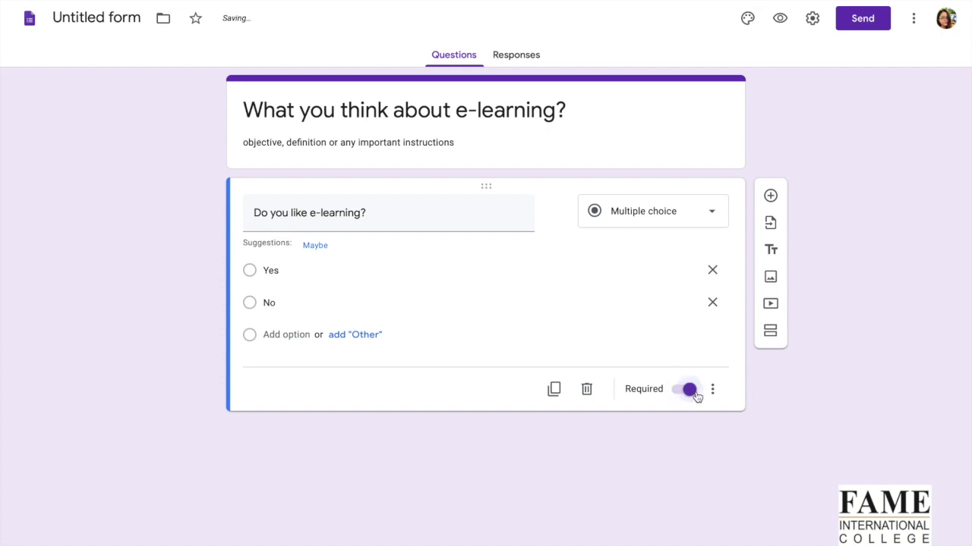
Duplicate the question as a checkbox question titled 'What device you used for e-learning?'
left_click(553, 389)
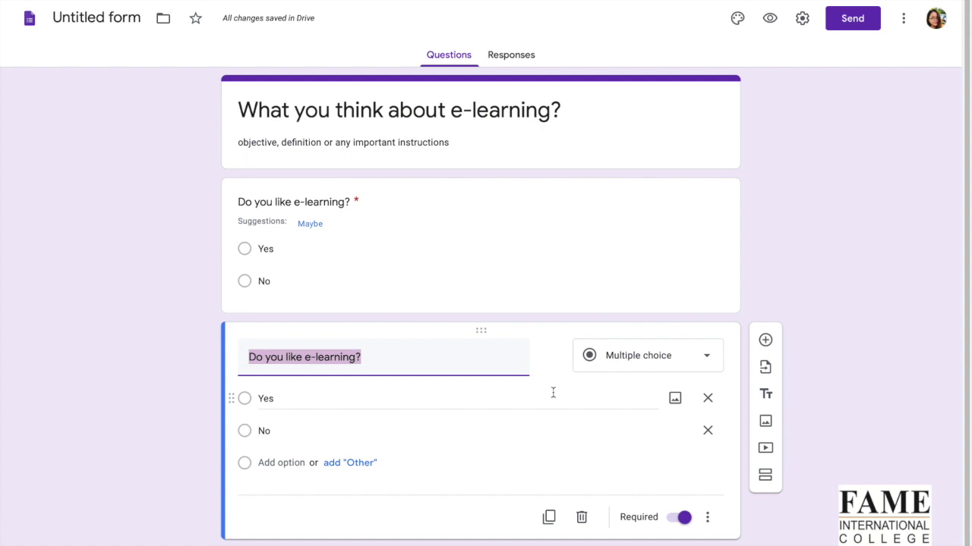
left_click(709, 356)
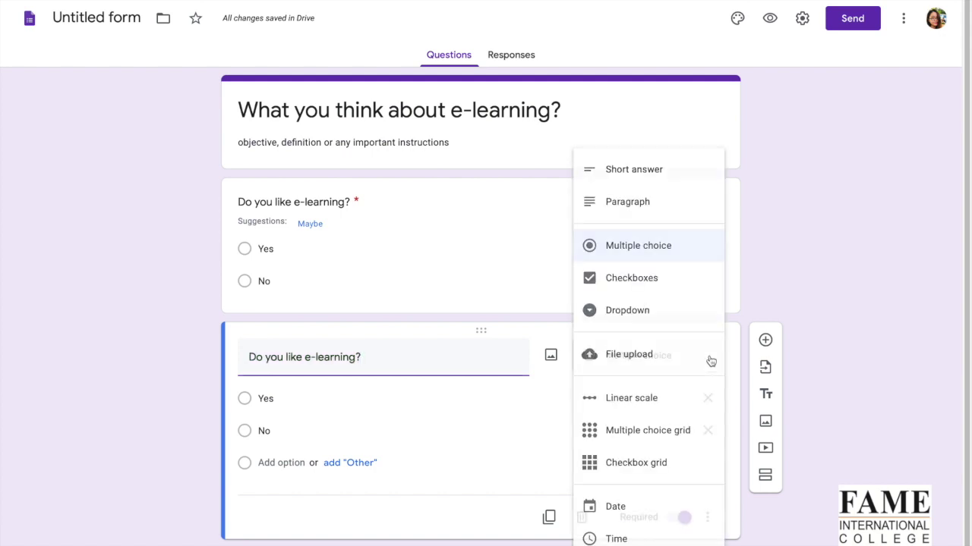
left_click(616, 279)
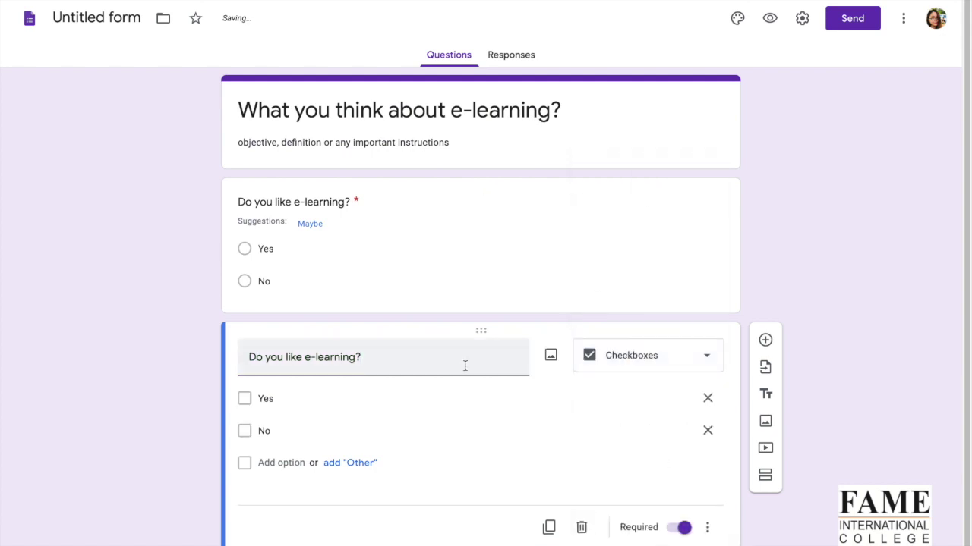
triple_click(378, 366)
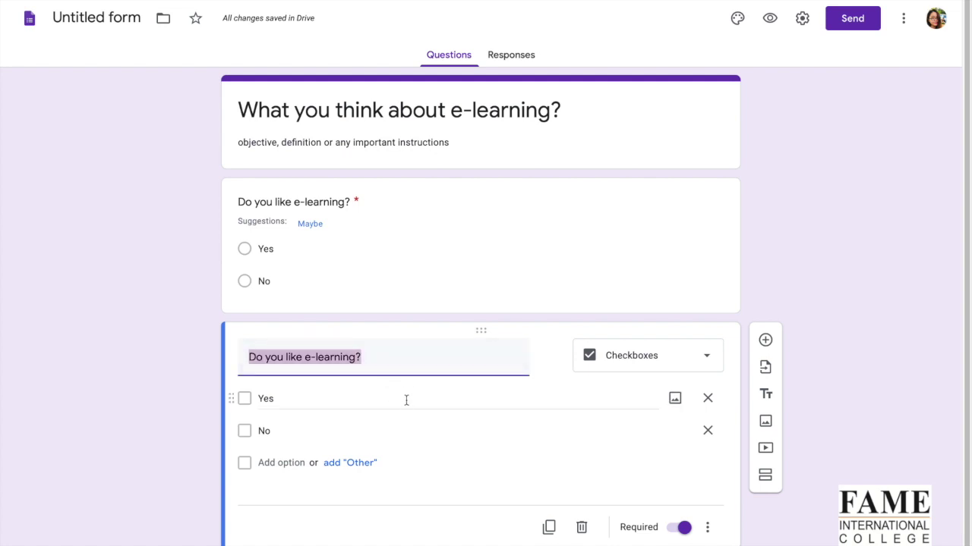
key("BackSpace")
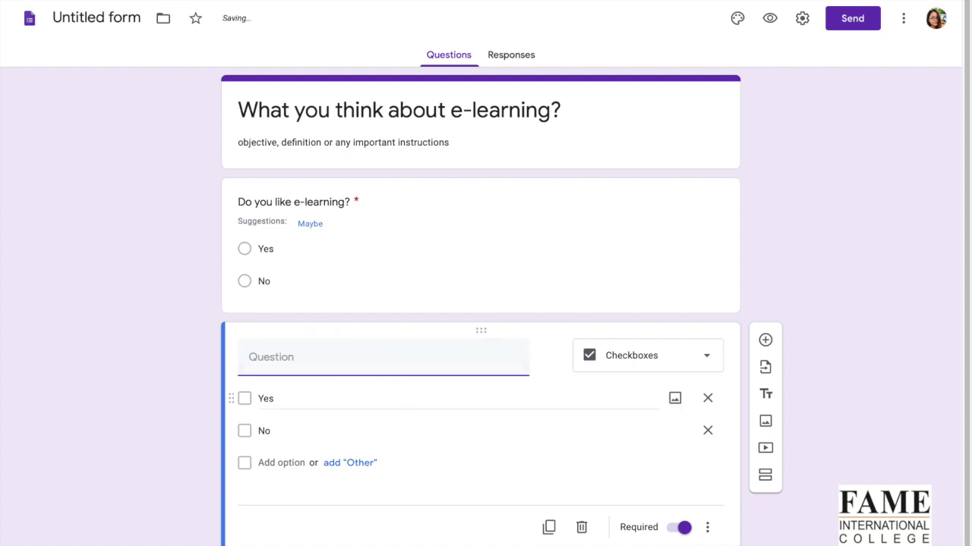
type("What device")
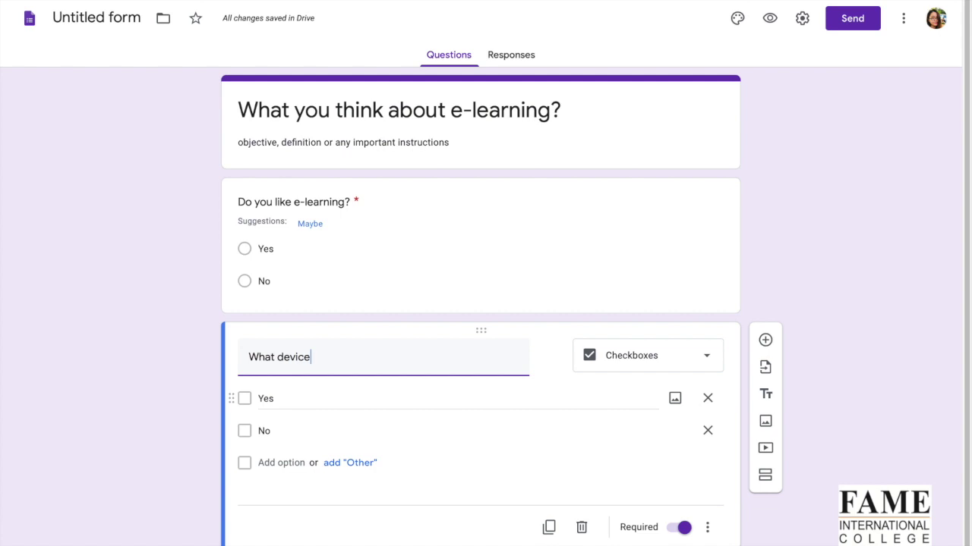
type(" you ")
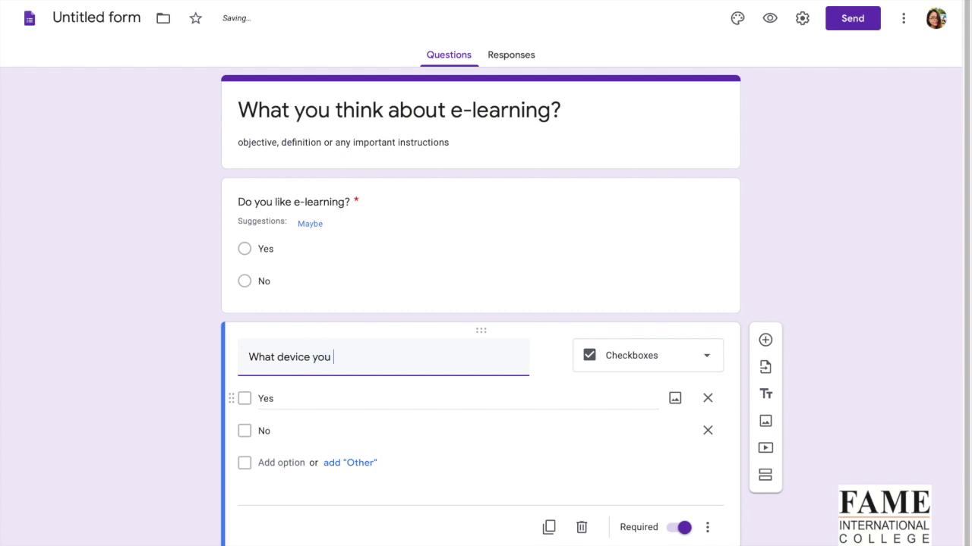
type("used for e-")
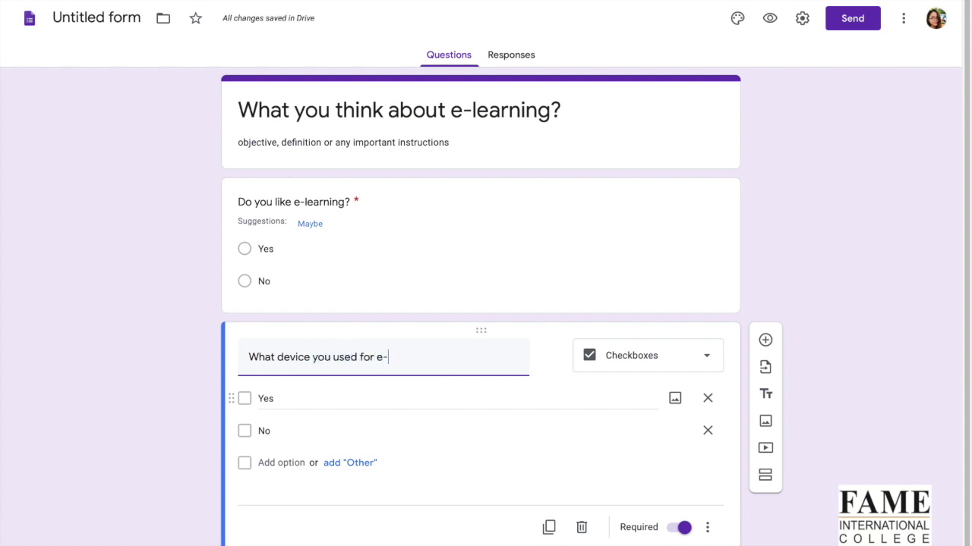
type("learning?")
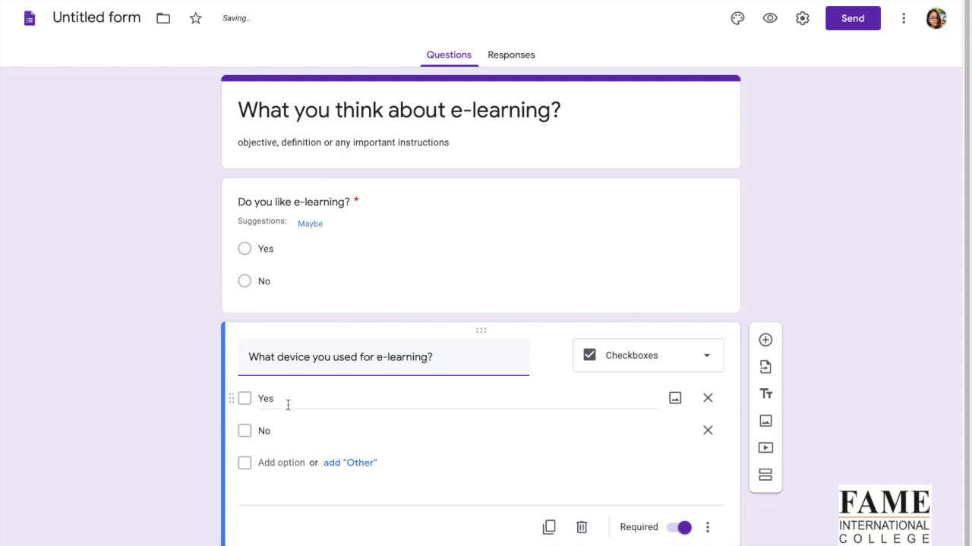
Set its options to Mobile phone, laptop and tab, plus an Other choice
left_click(280, 401)
type("Mo")
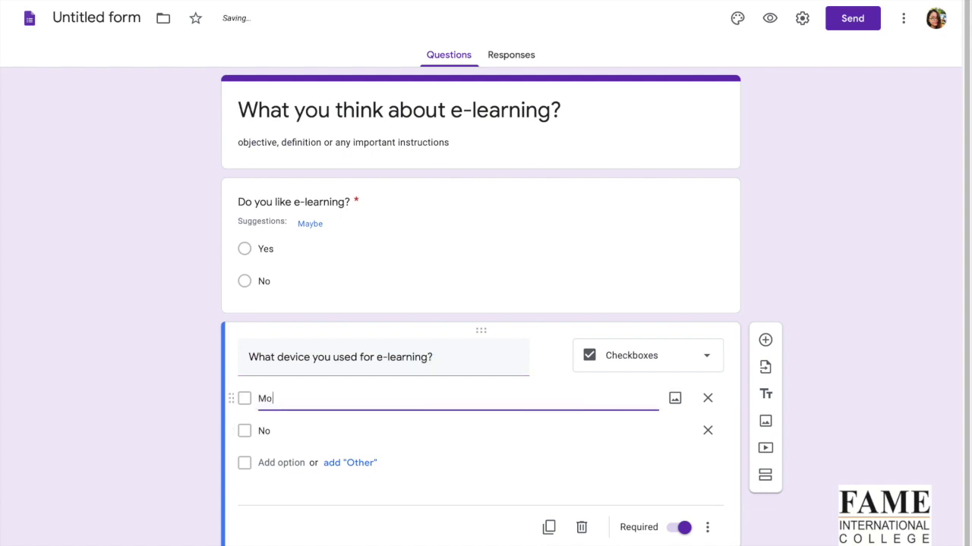
type("bile phone")
left_click(275, 428)
type("laptop")
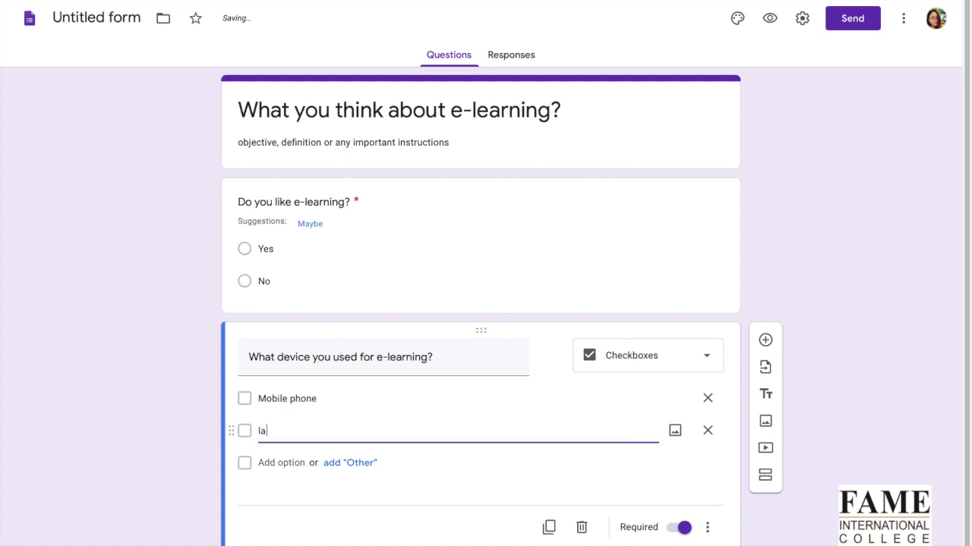
left_click(280, 462)
type("tab")
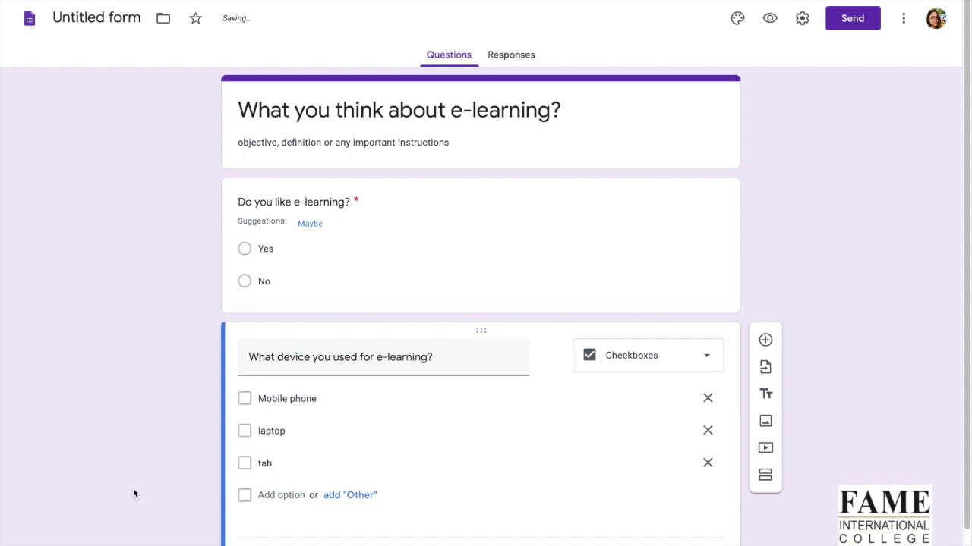
left_click(341, 496)
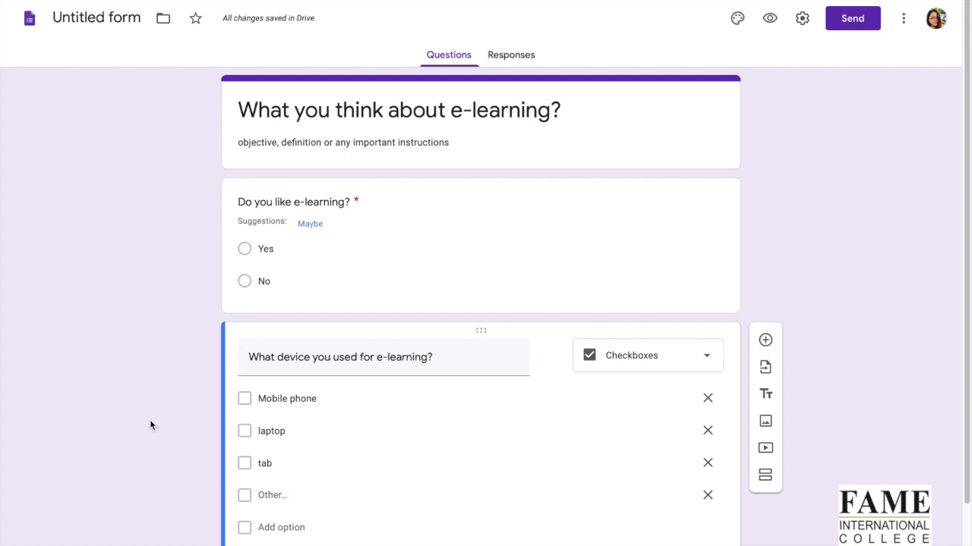
scroll(149, 425, "down", 1)
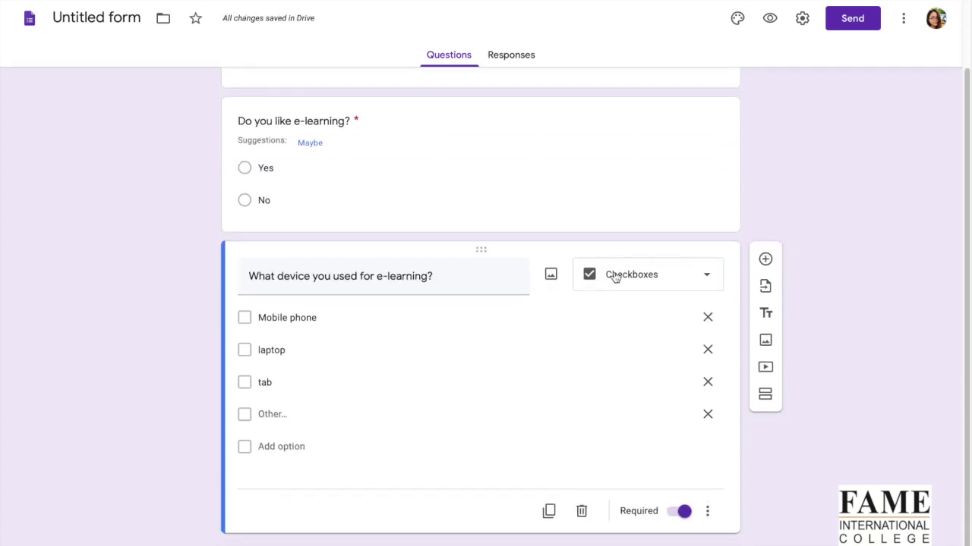
Add a new short-answer question below the device question
left_click(765, 260)
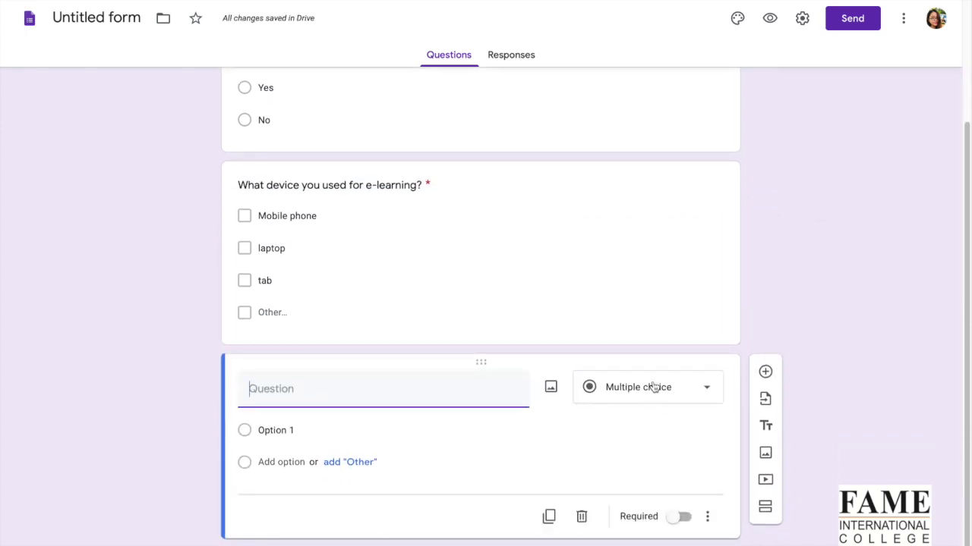
left_click(650, 386)
left_click(645, 180)
Word it 'In a sentence with 5 words, describe what you learnt from previous online classes'
left_click(311, 400)
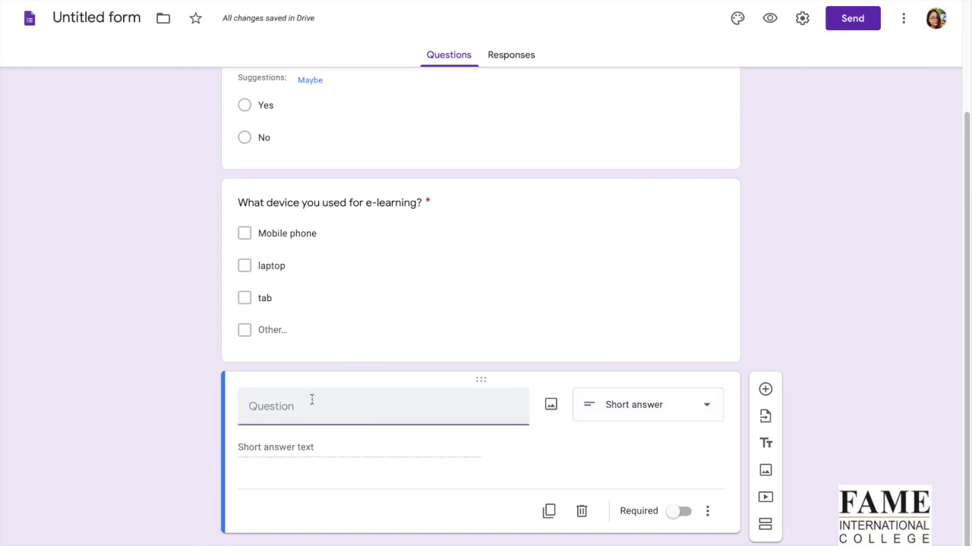
type("In a sentence with 5")
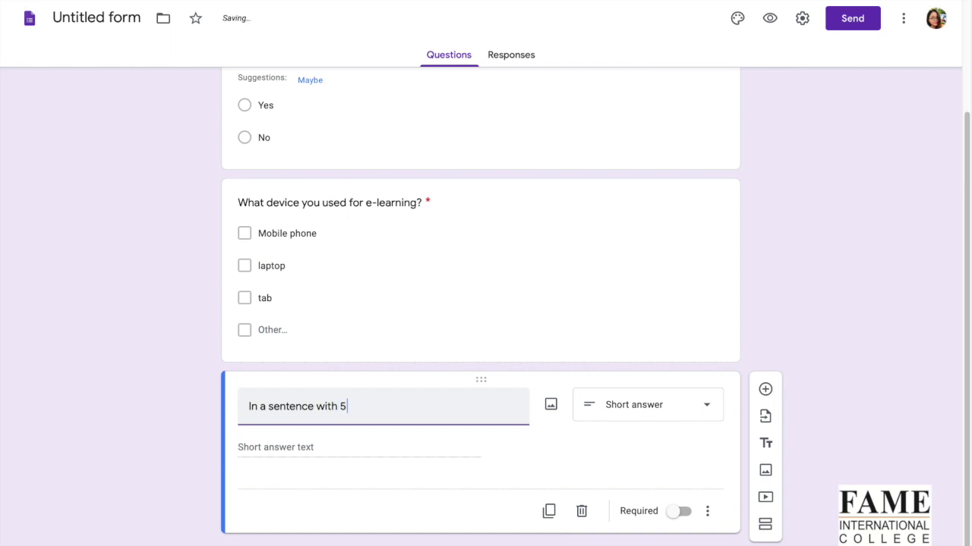
type(" words, describe w")
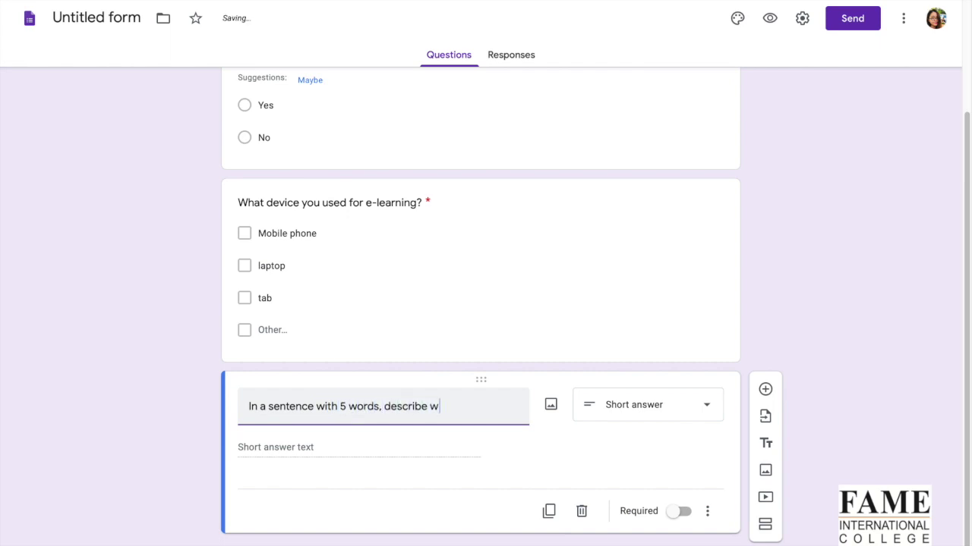
type("hat you learnt for")
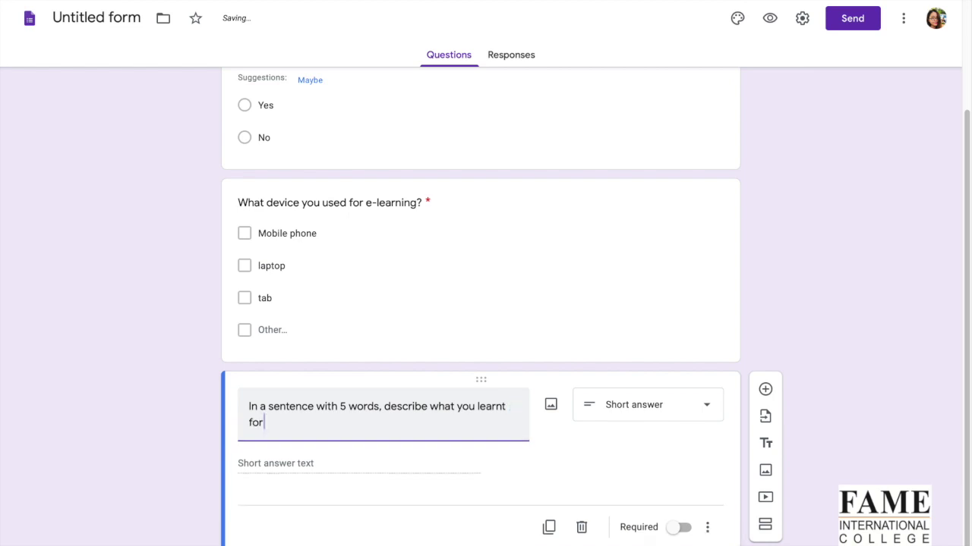
type("m prev")
key("BackSpace")
key("BackSpace")
key("BackSpace")
key("BackSpace")
key("BackSpace")
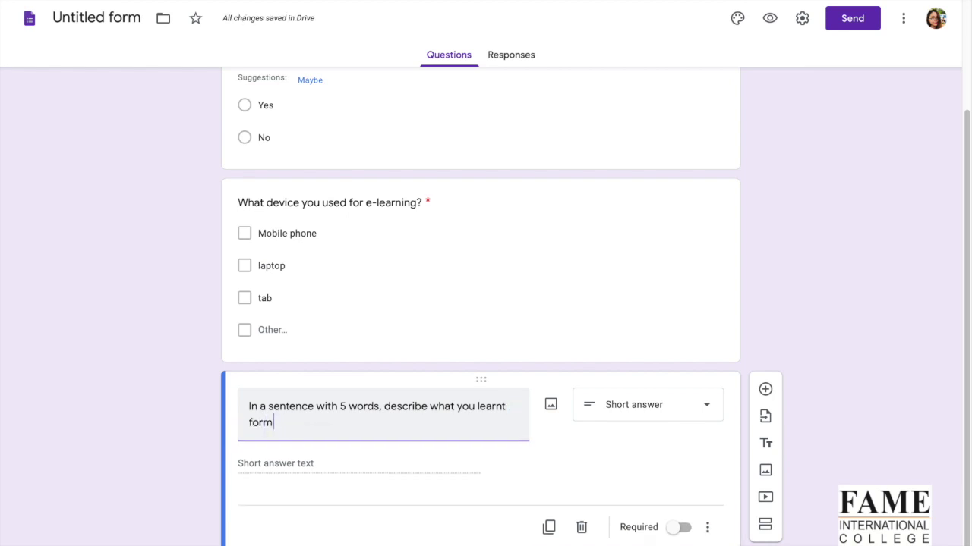
key("BackSpace")
key("BackSpace")
key("BackSpace")
type("rom previous online cla")
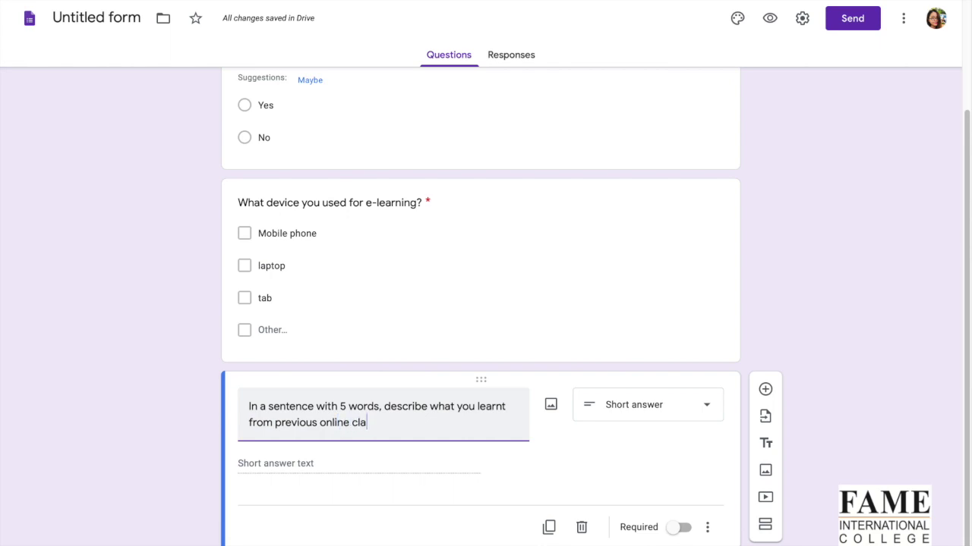
type("sses?")
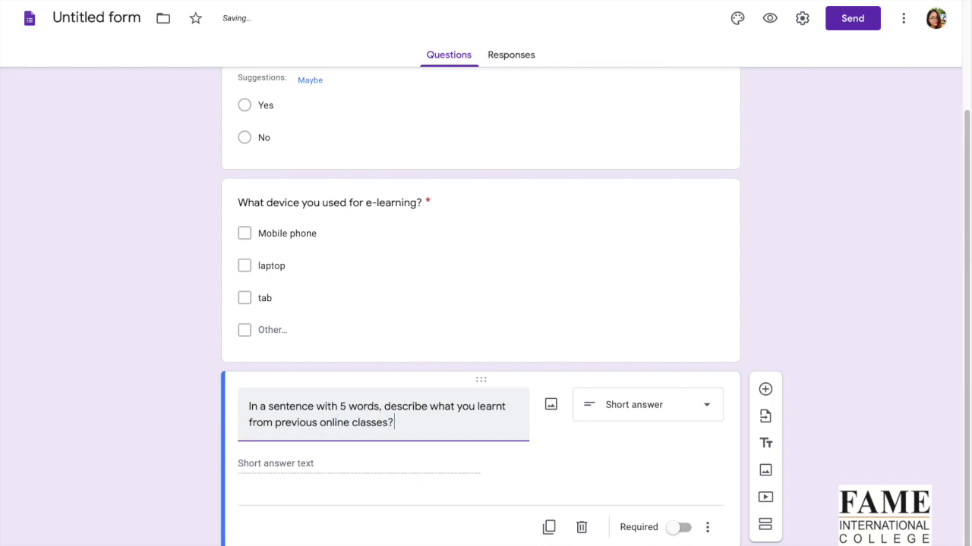
left_click(76, 395)
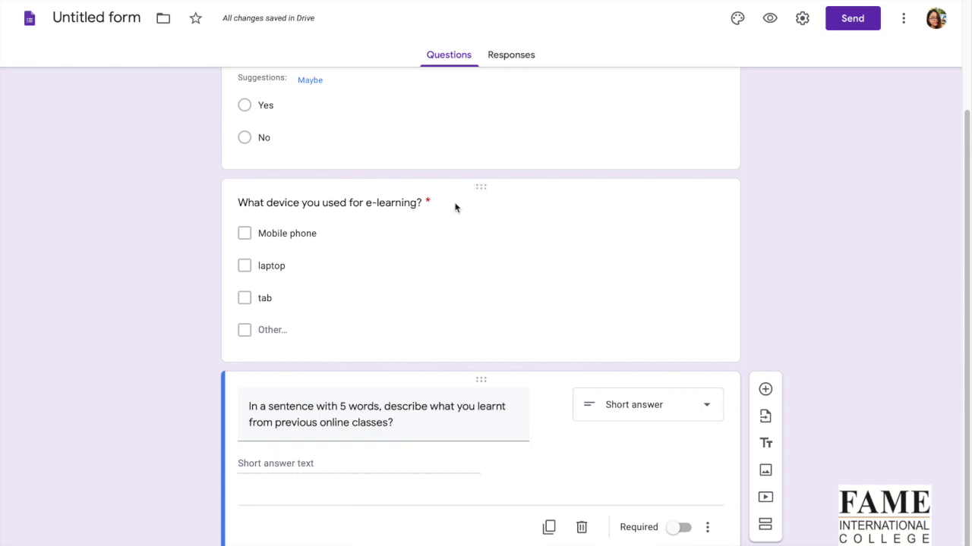
scroll(273, 295, "up", 2)
Name the form file 'What you think about e-learning?' and open the Send dialog
scroll(366, 308, "down", 2)
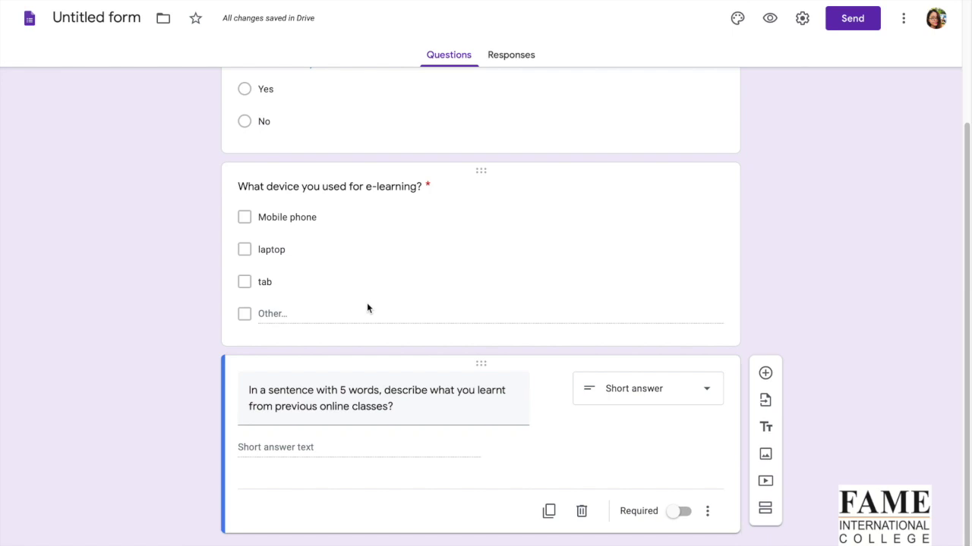
scroll(366, 308, "up", 2)
scroll(366, 308, "down", 2)
scroll(367, 308, "up", 2)
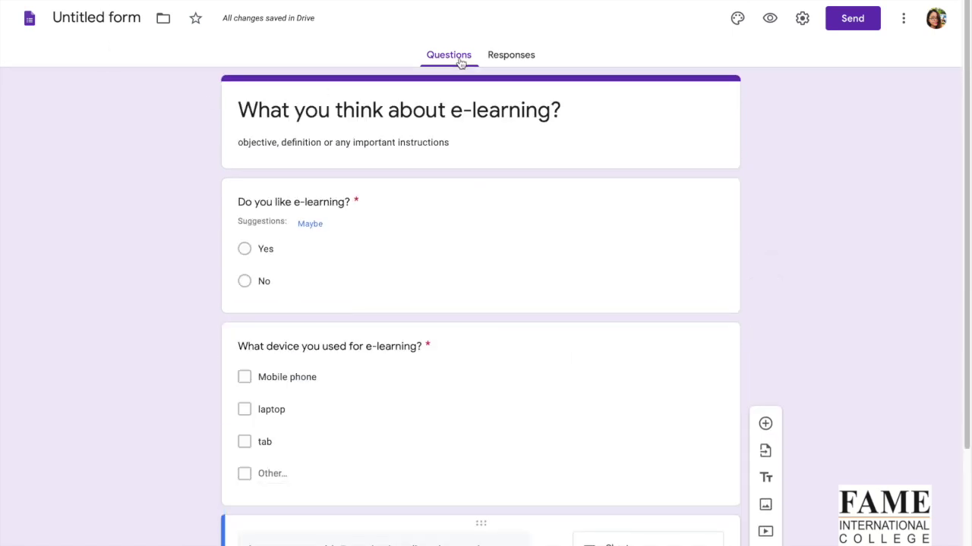
left_click(285, 110)
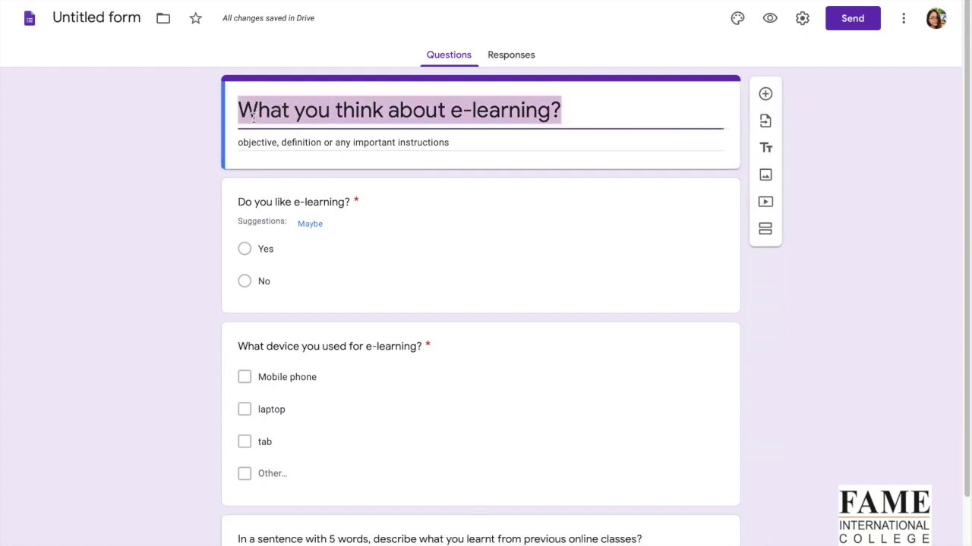
left_click(123, 17)
left_click(117, 190)
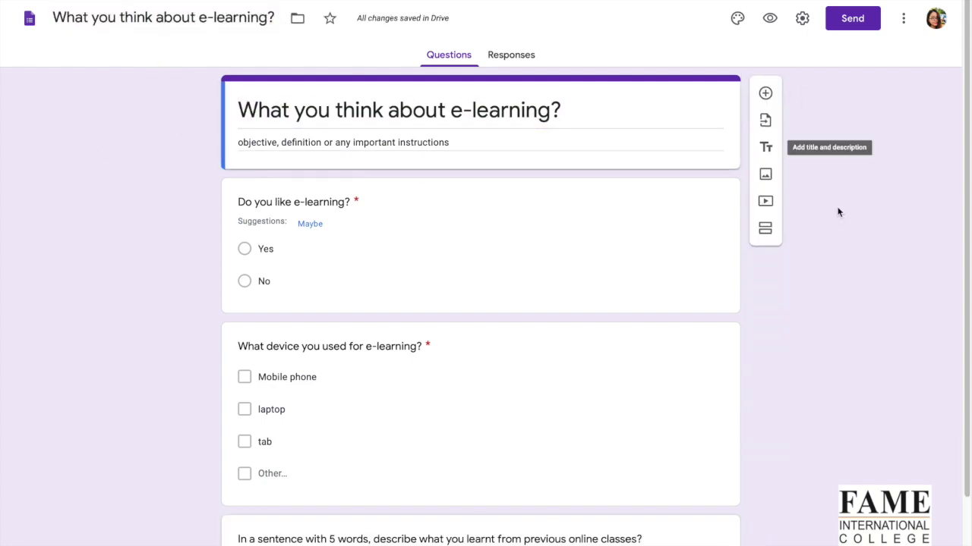
left_click(851, 23)
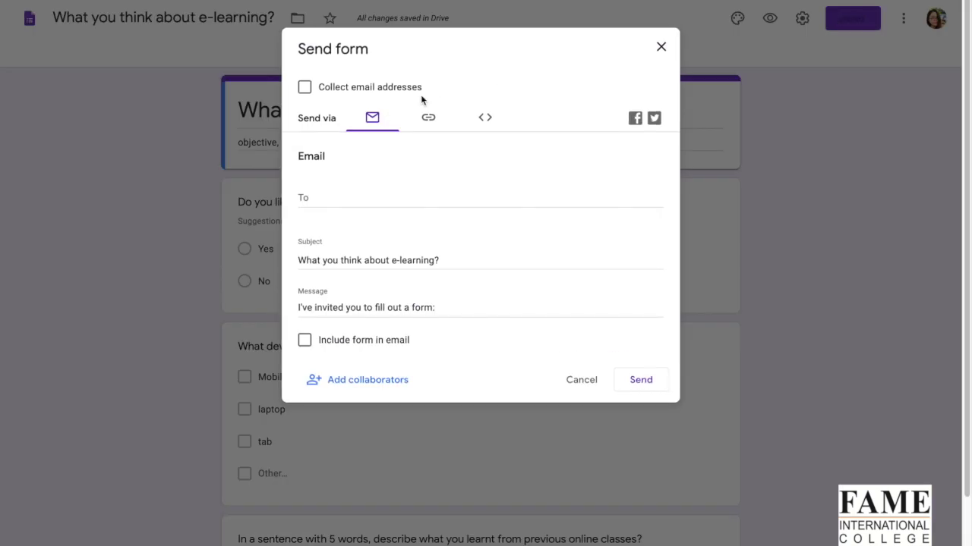
Copy a shortened form link from the Send dialog's Link tab, then go to Settings
left_click(304, 90)
left_click(304, 88)
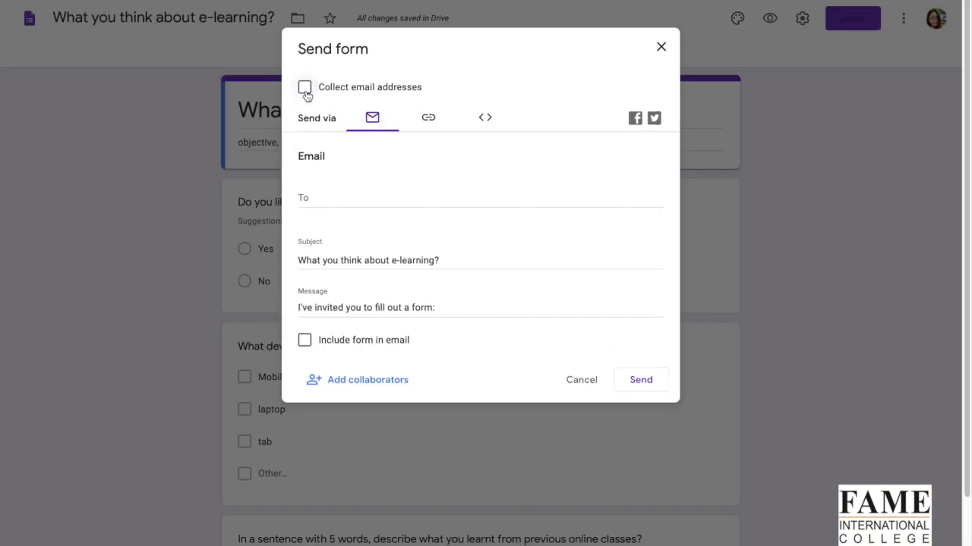
left_click(429, 124)
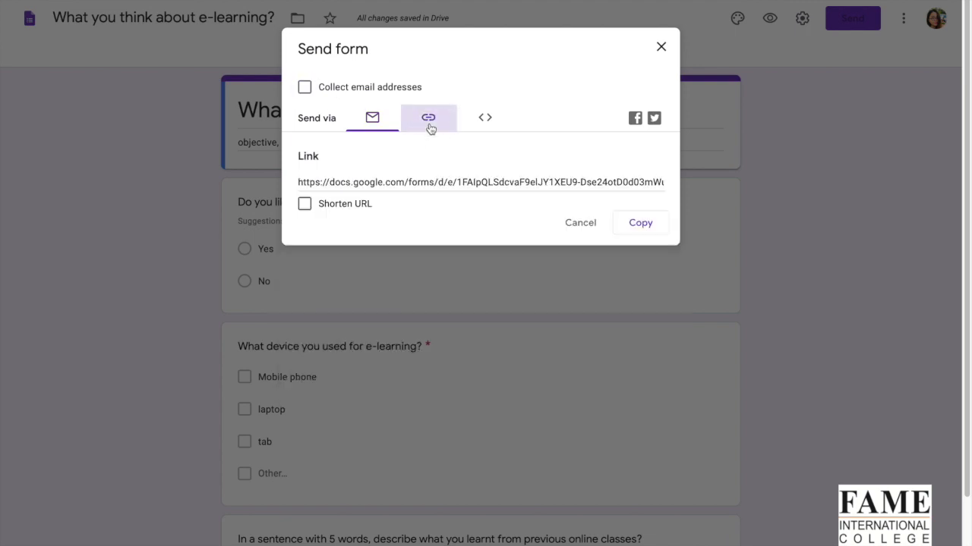
left_click(304, 204)
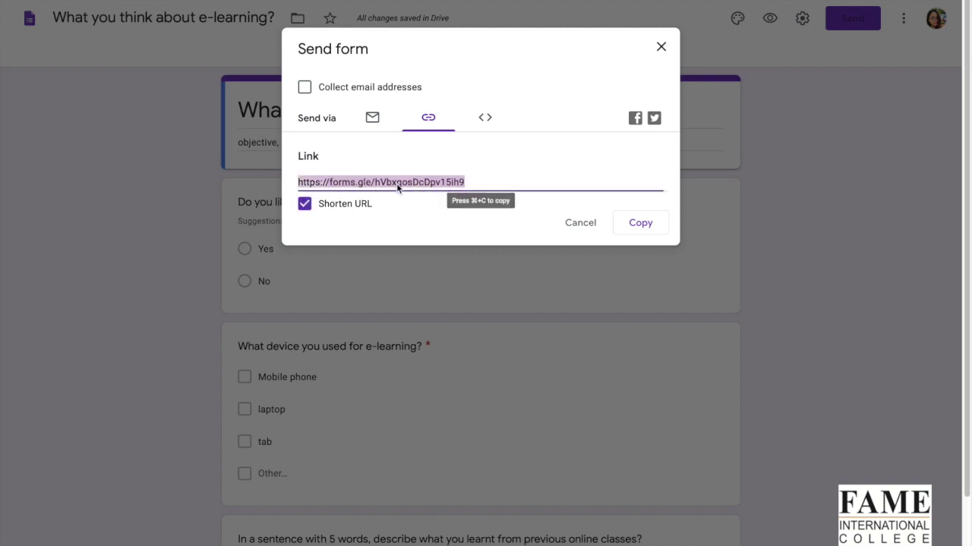
left_click(487, 117)
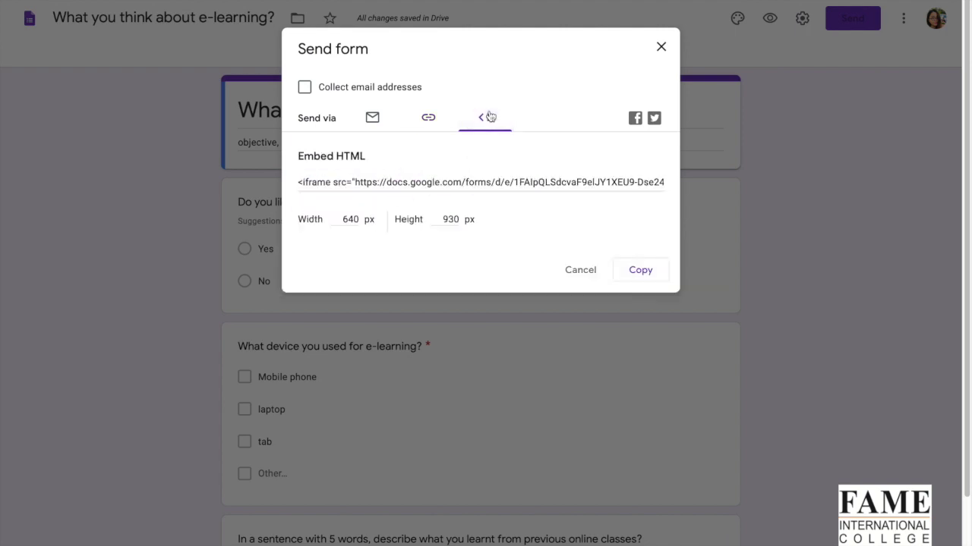
left_click(434, 120)
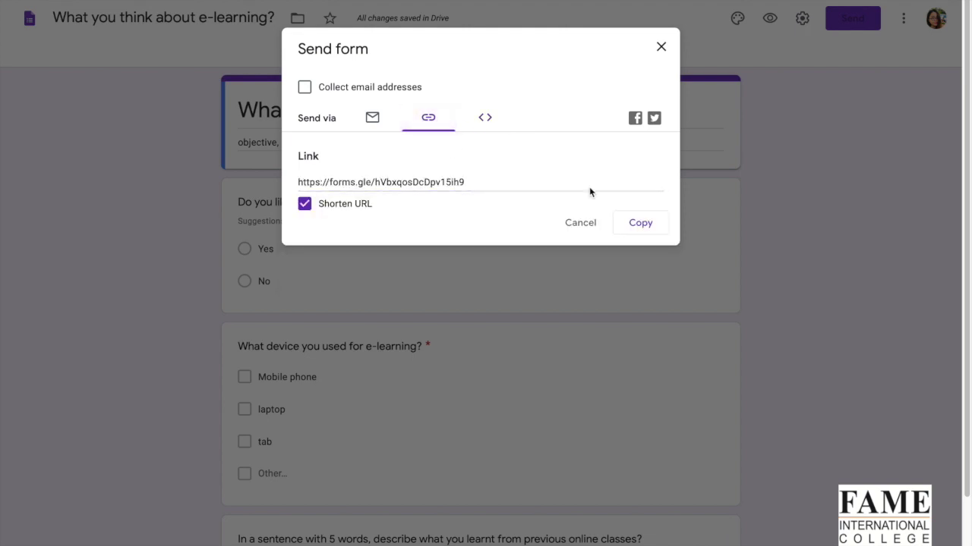
left_click(634, 225)
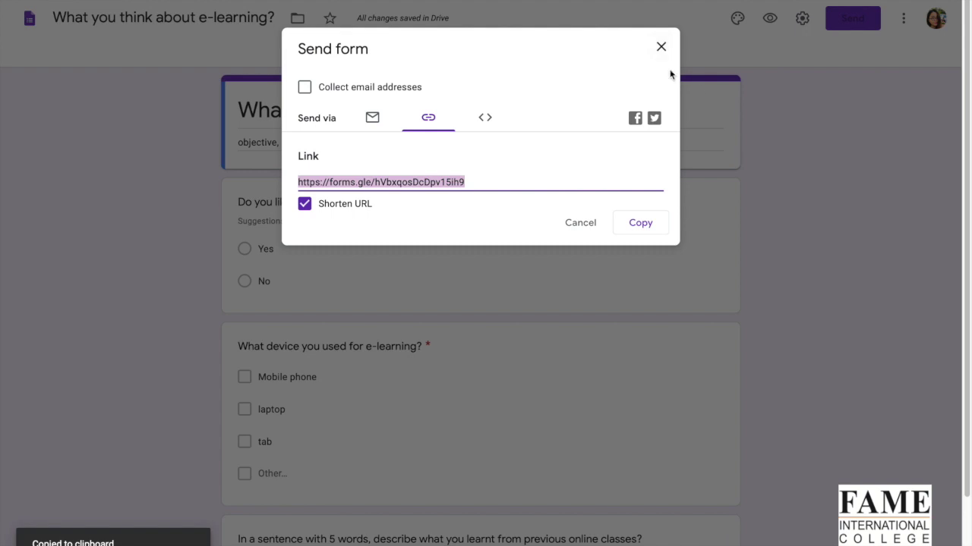
left_click(661, 46)
left_click(800, 22)
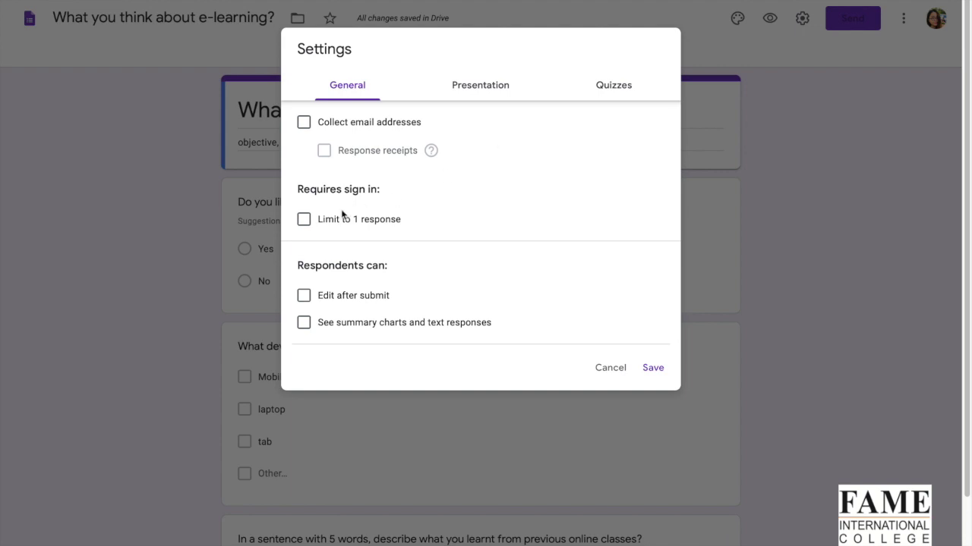
Turn on Limit to 1 response, Edit after submit and See summary charts, and save
left_click(303, 221)
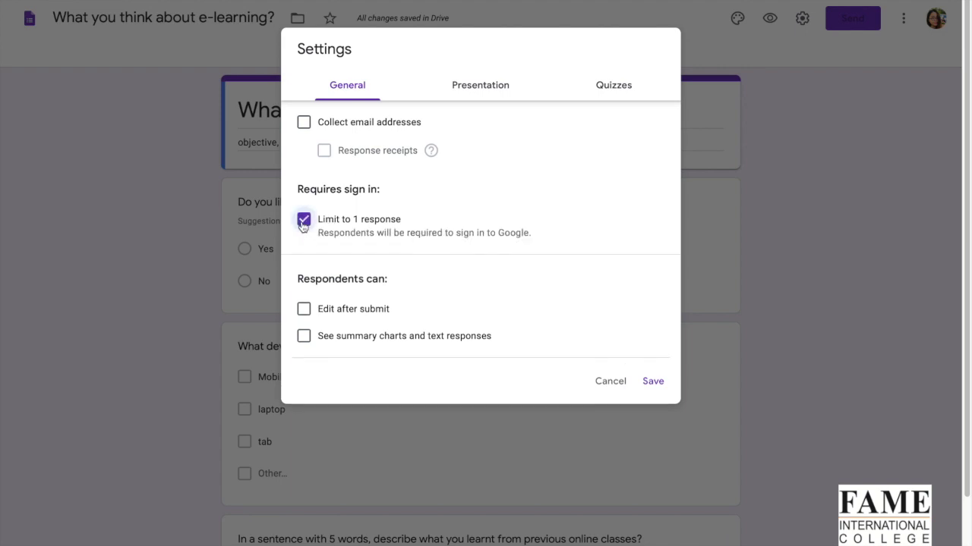
left_click(304, 311)
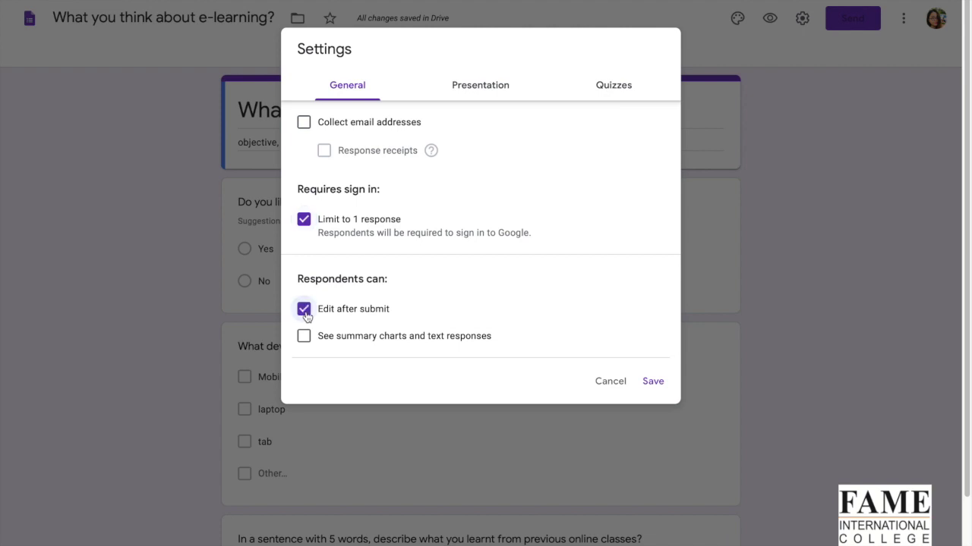
left_click(302, 338)
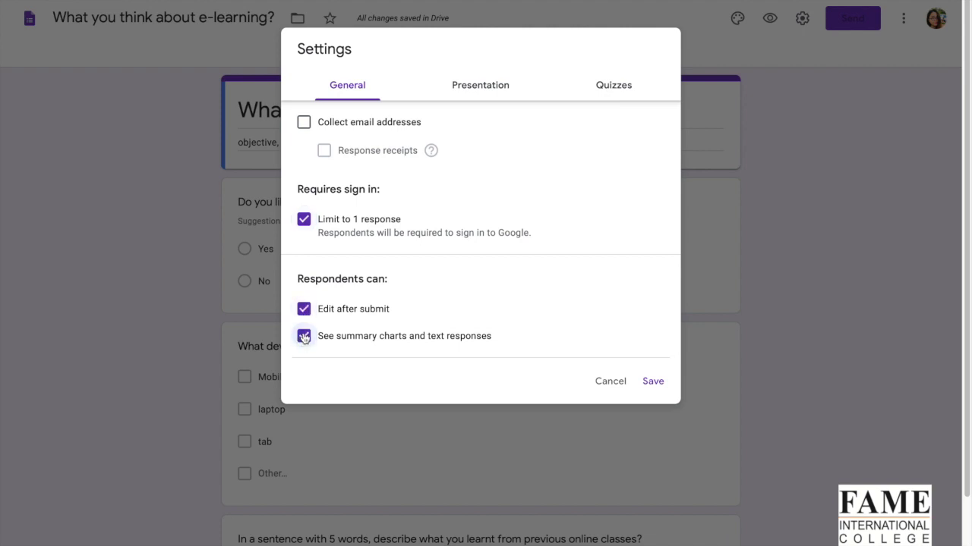
left_click(458, 88)
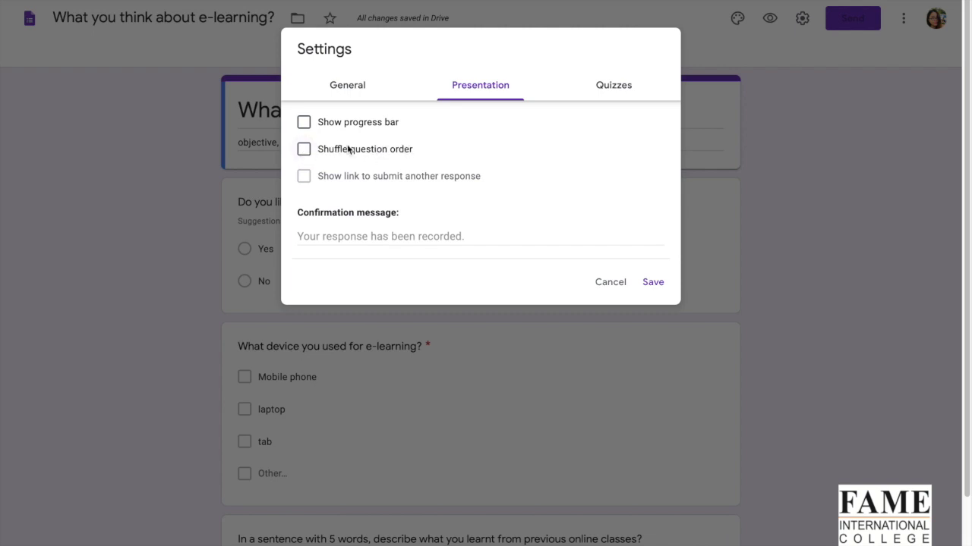
left_click(611, 90)
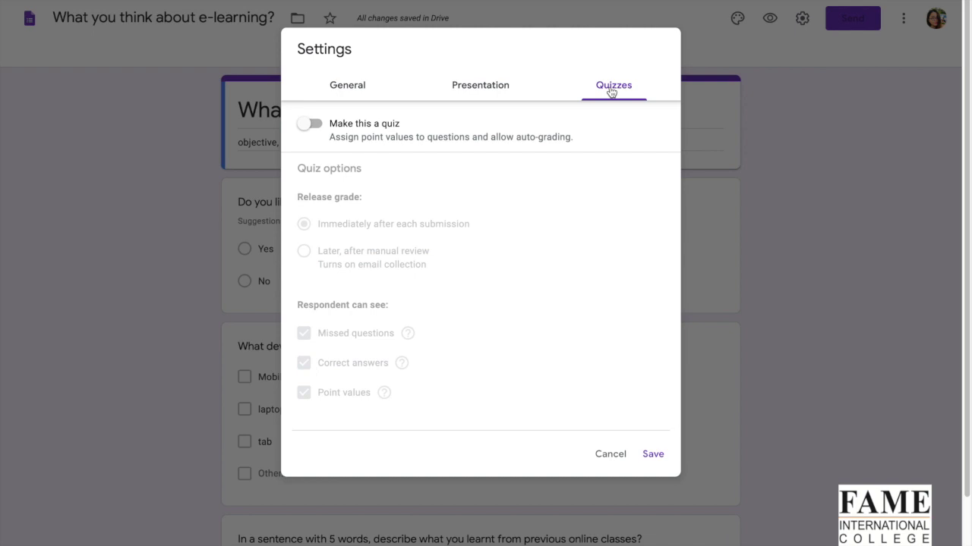
left_click(497, 98)
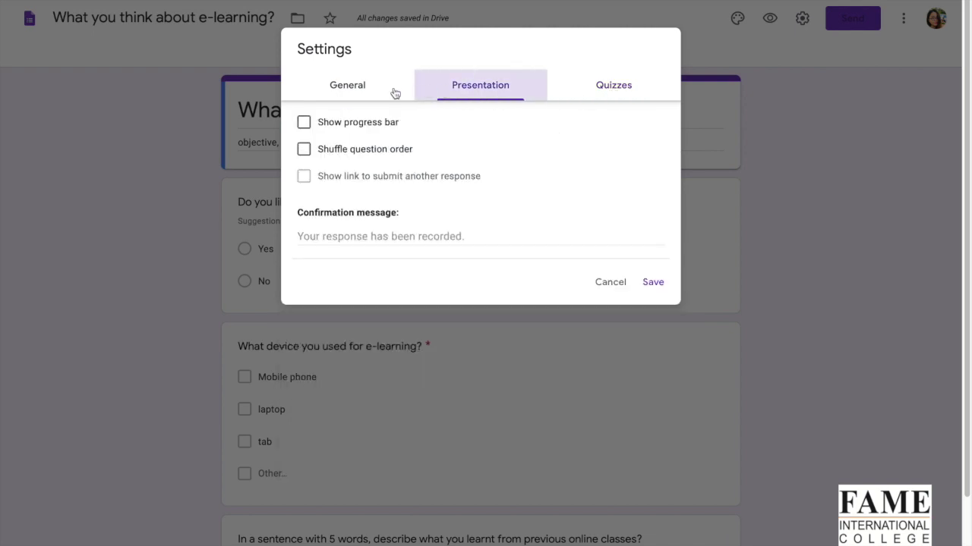
left_click(370, 91)
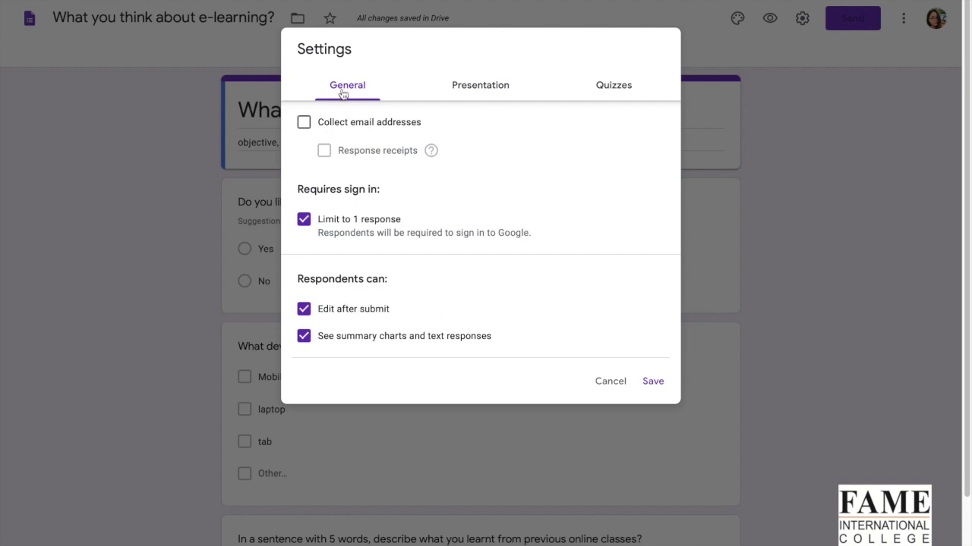
left_click(649, 383)
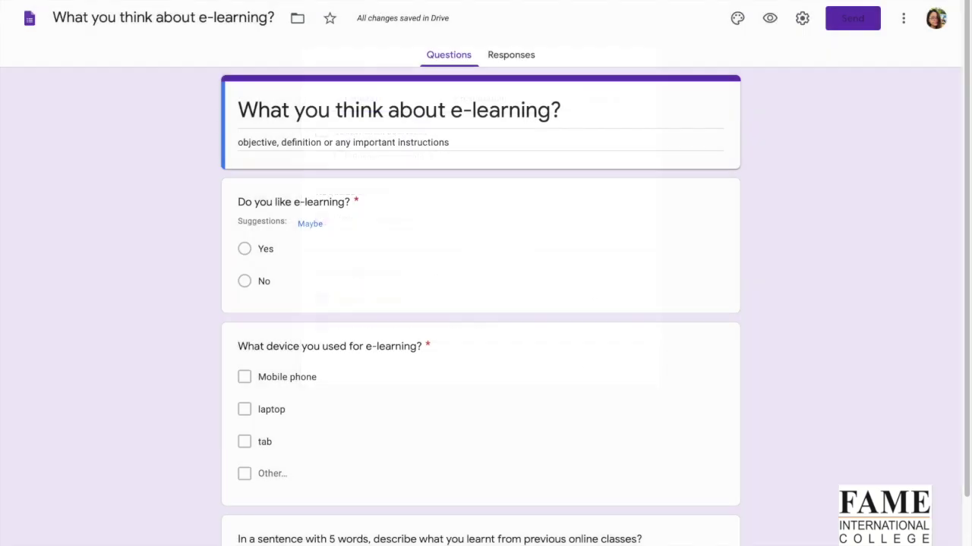
Preview the form, then back in the editor check Settings and the More menu without changes
left_click(771, 20)
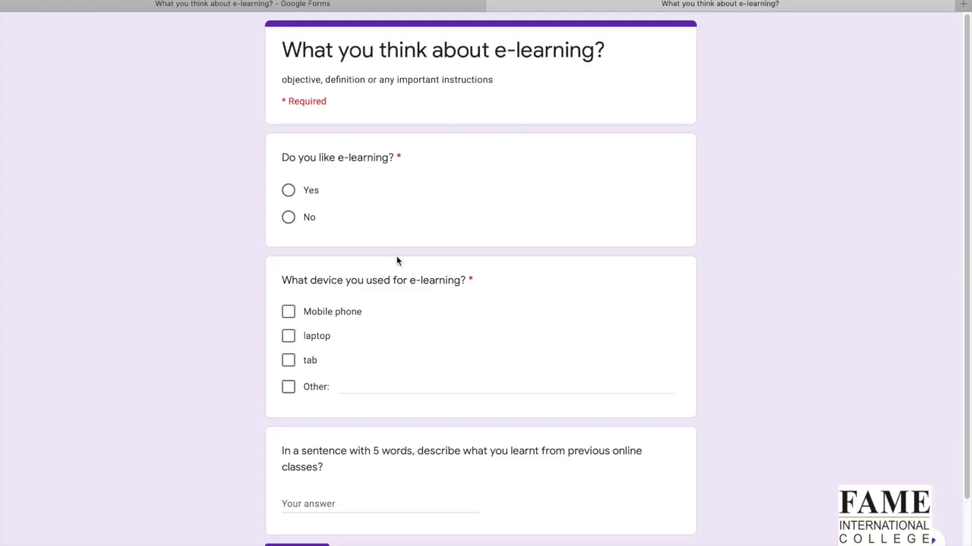
left_click(175, 5)
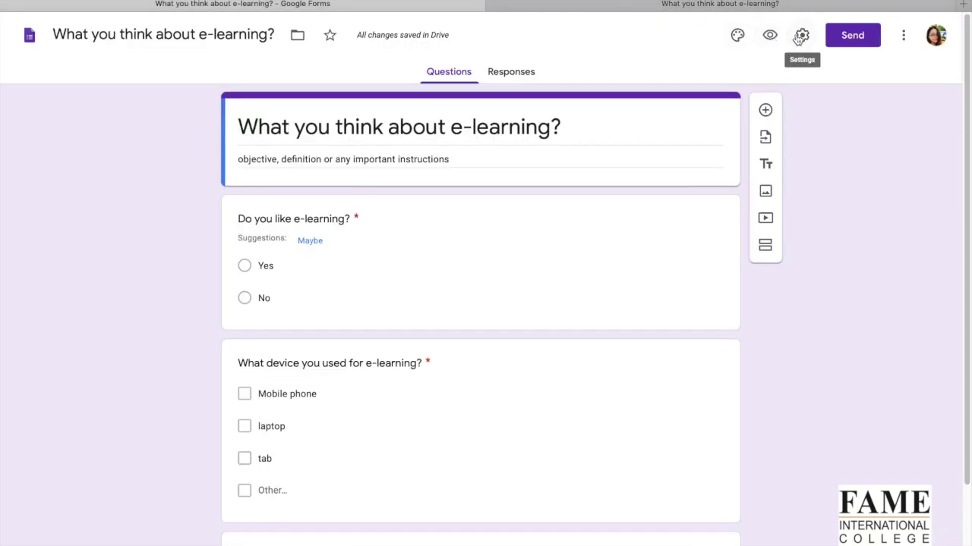
left_click(801, 36)
left_click(608, 399)
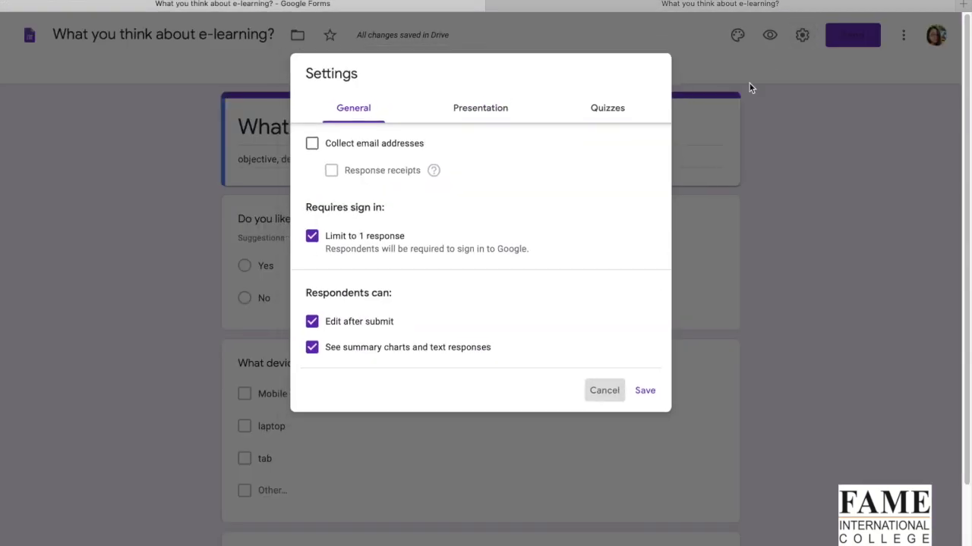
left_click(903, 36)
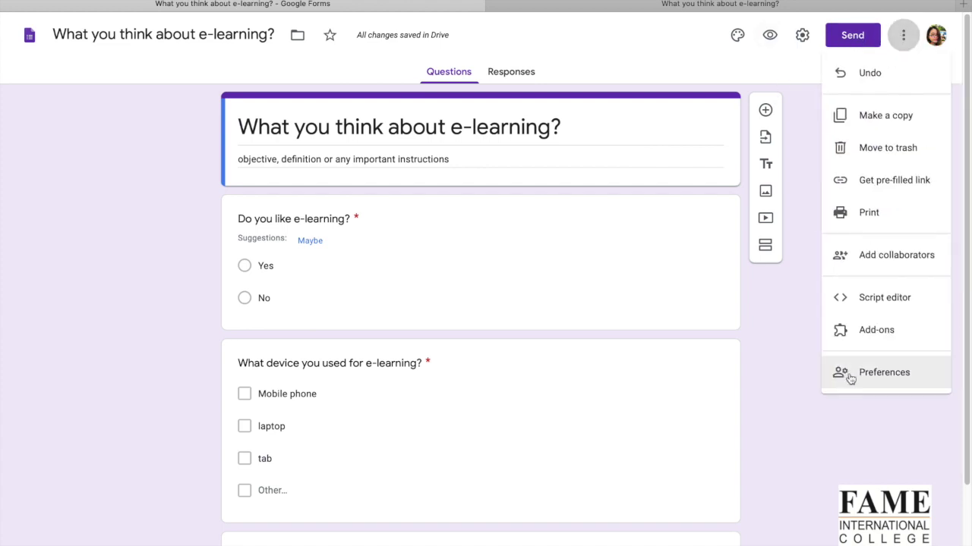
left_click(797, 48)
left_click(802, 36)
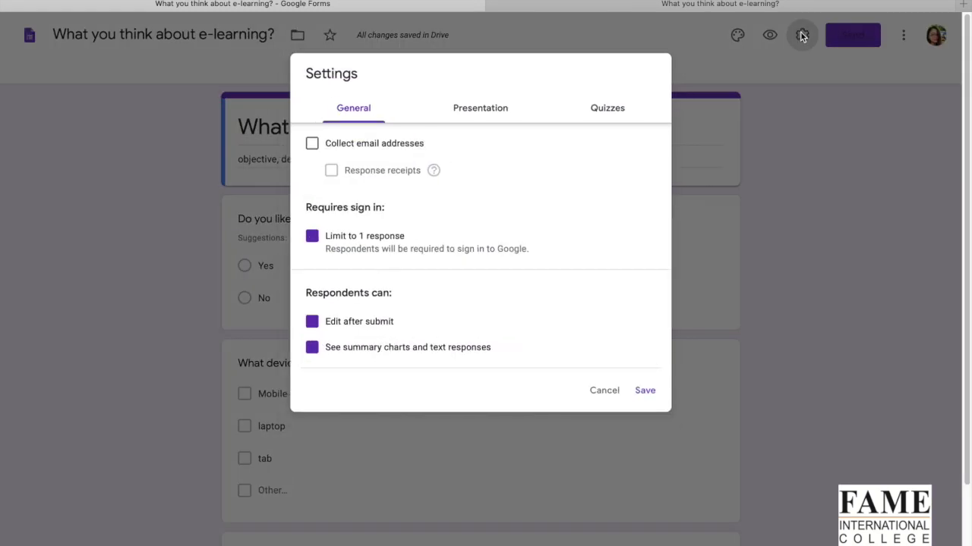
left_click(804, 94)
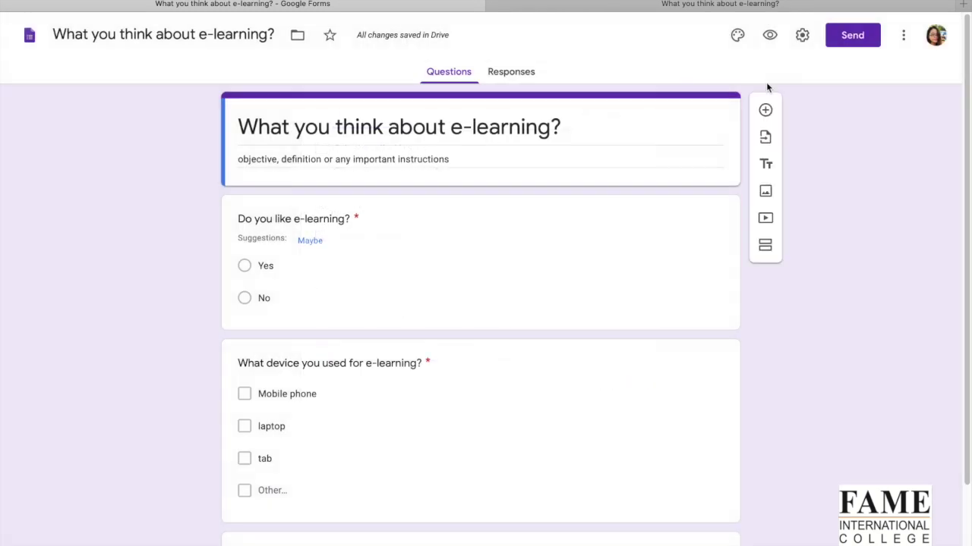
Open the theme options, then view the Responses tab showing 0 responses
left_click(737, 36)
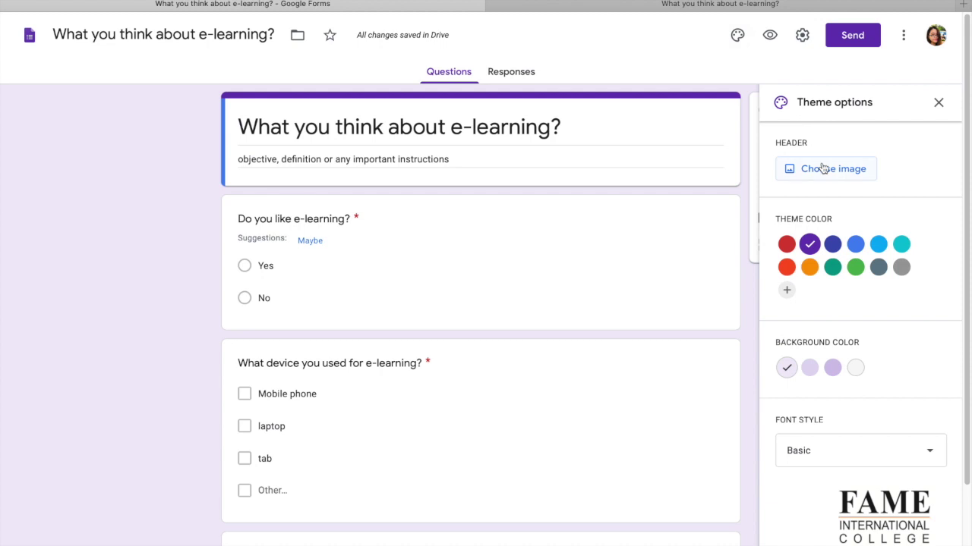
left_click(877, 42)
left_click(673, 60)
left_click(513, 77)
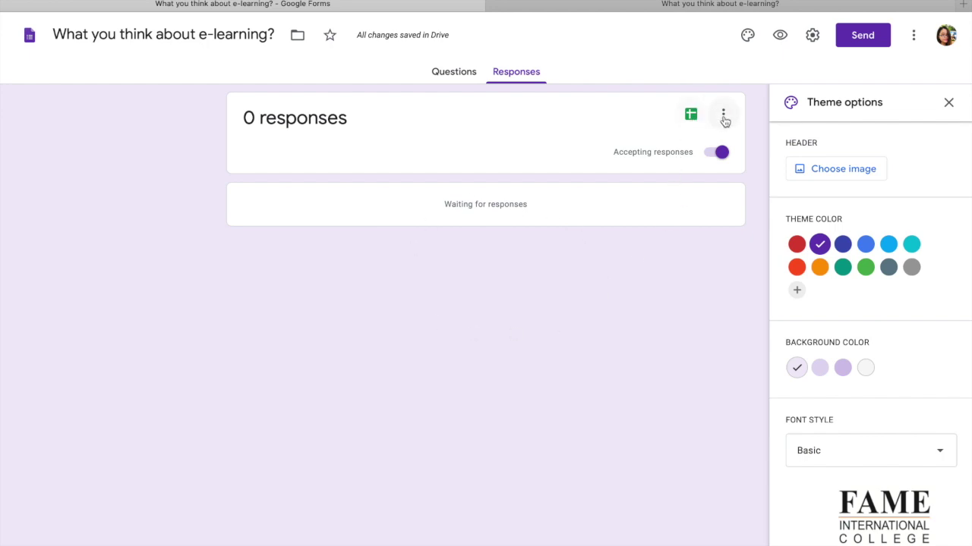
Link the form's responses to a new spreadsheet, 'What you think about e-learning? (Responses)'
left_click(723, 117)
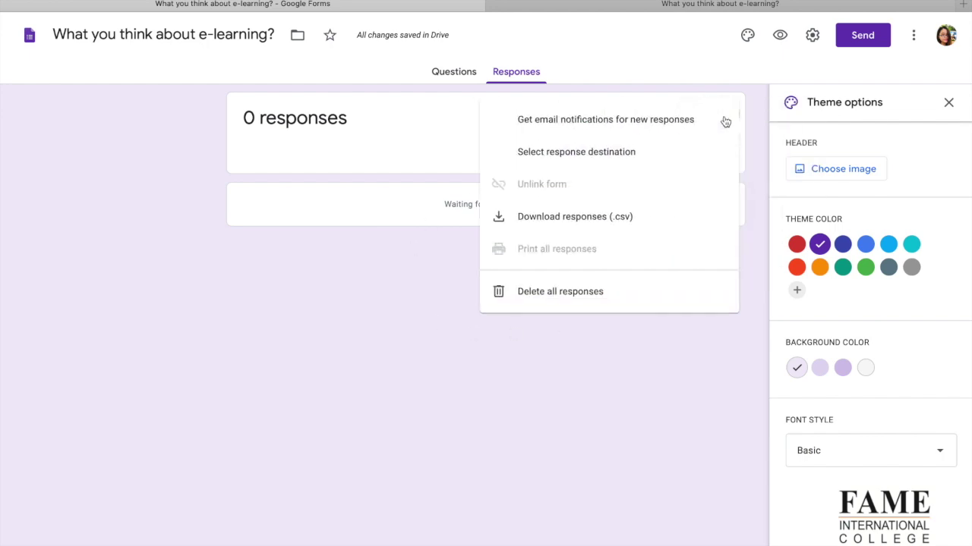
left_click(574, 152)
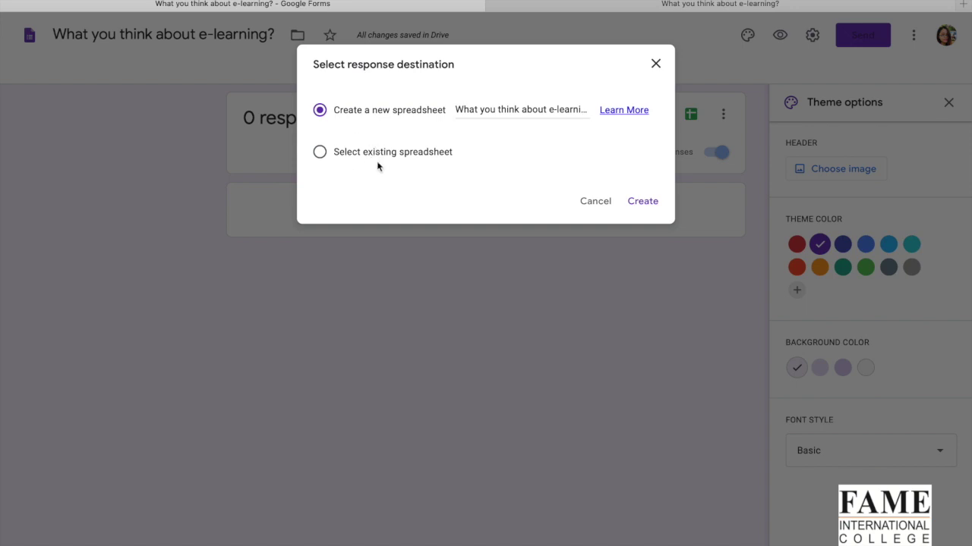
left_click(597, 204)
left_click(723, 116)
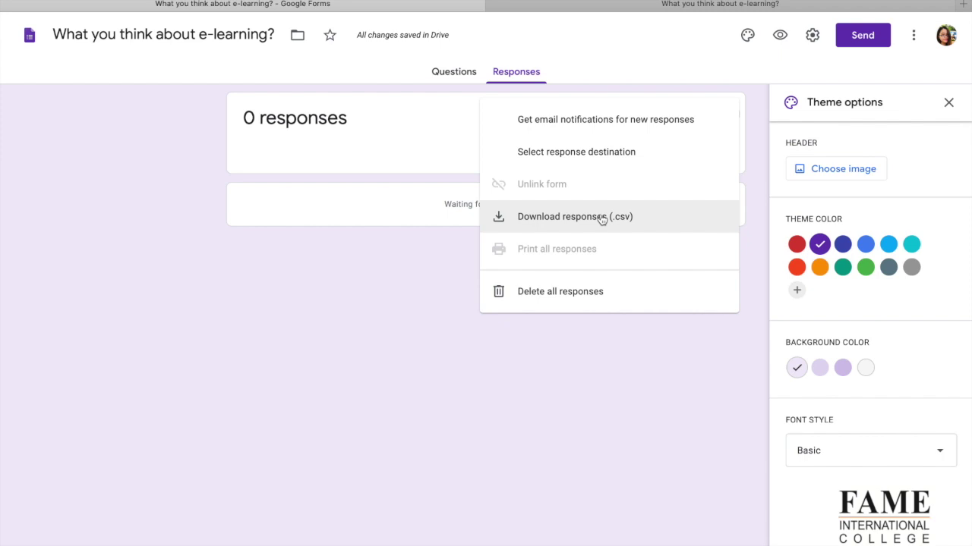
left_click(602, 220)
left_click(690, 118)
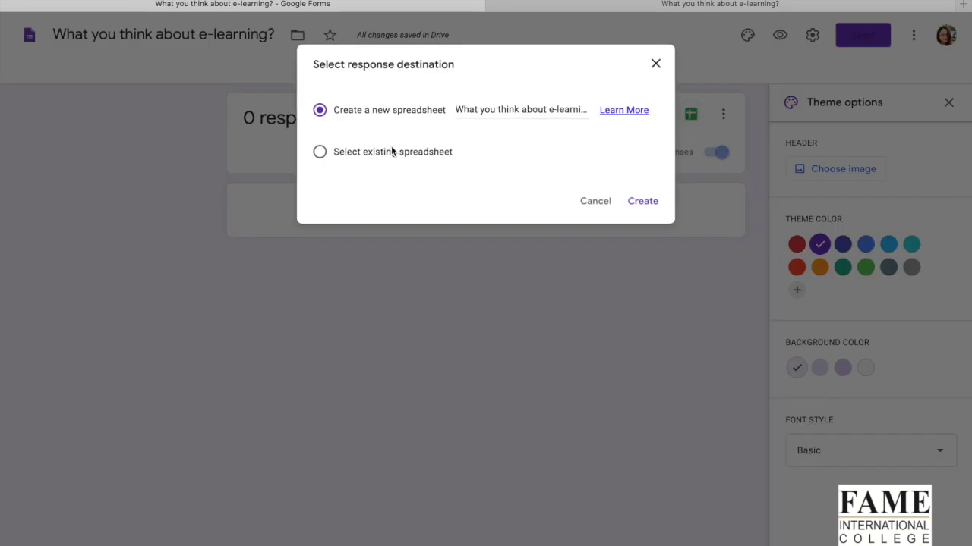
left_click(639, 201)
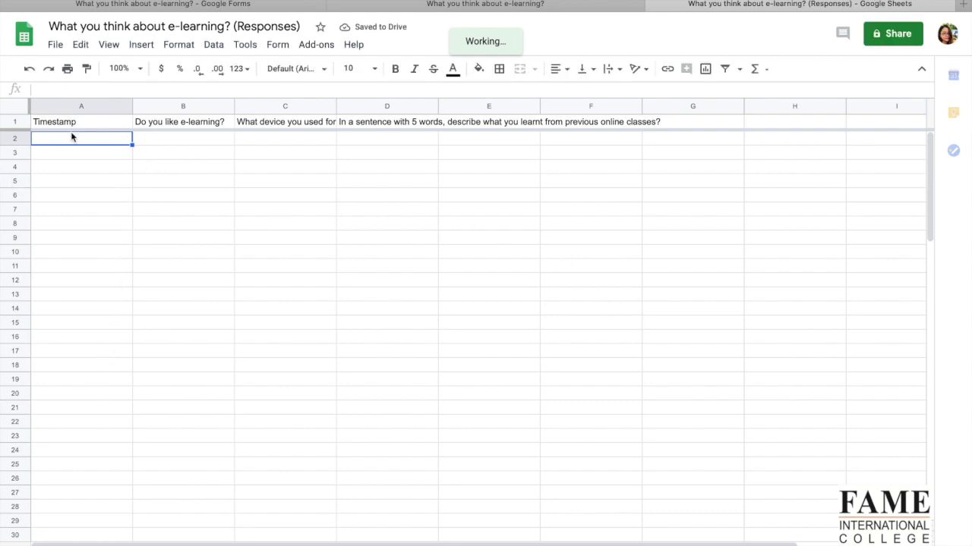
Copy the form's shareable link from the Send options
left_click(482, 6)
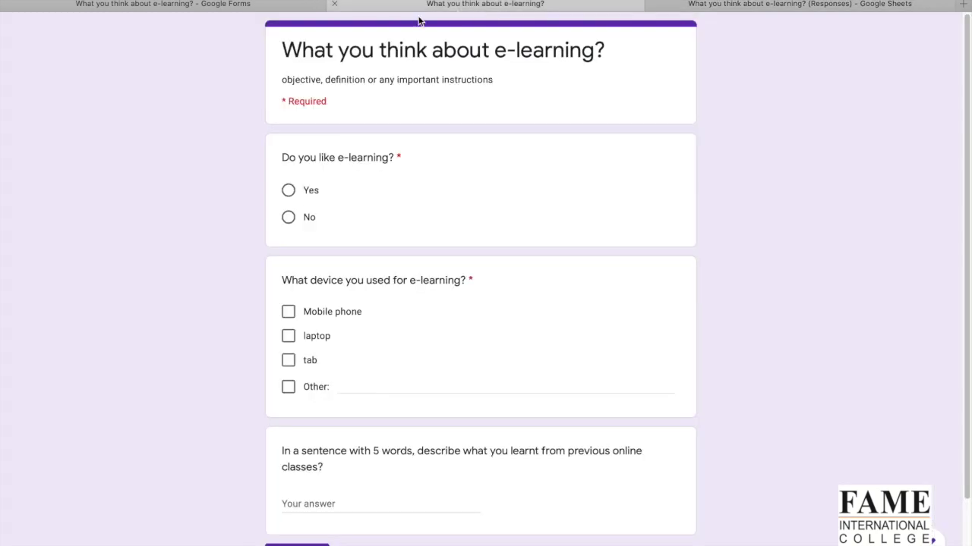
left_click(227, 5)
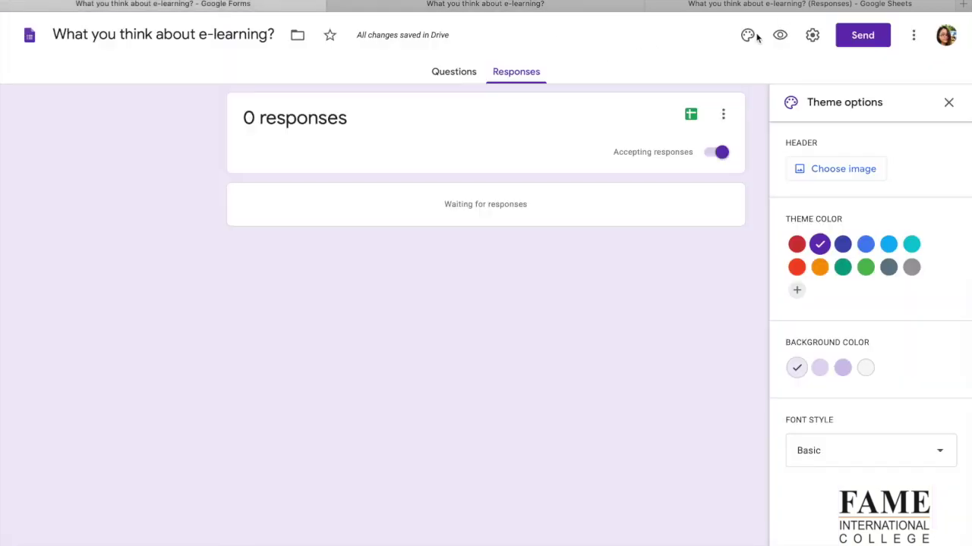
left_click(862, 38)
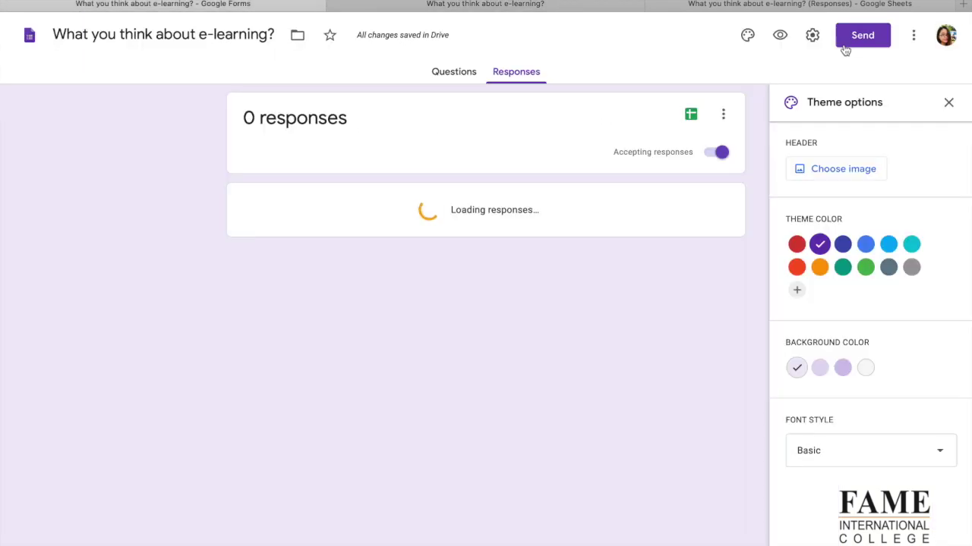
left_click(845, 46)
left_click(441, 135)
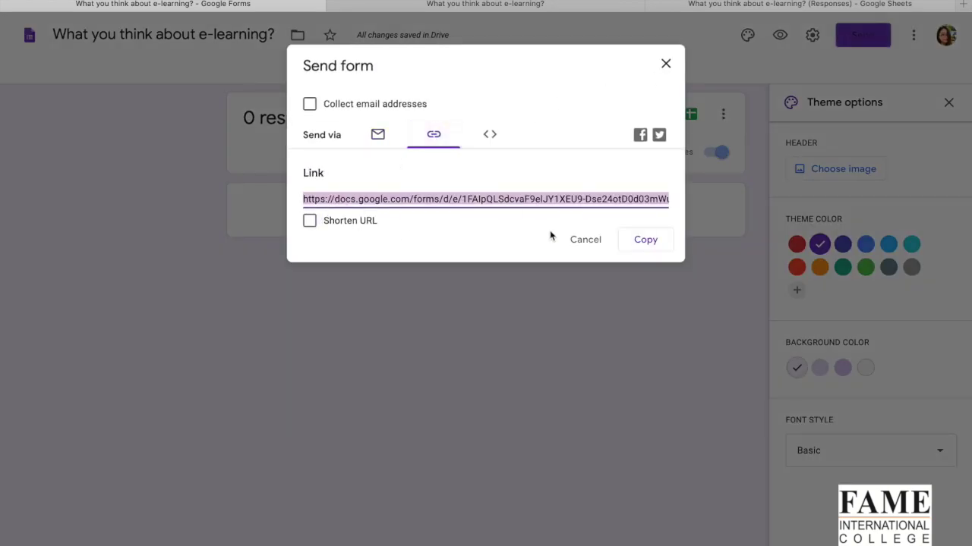
left_click(644, 240)
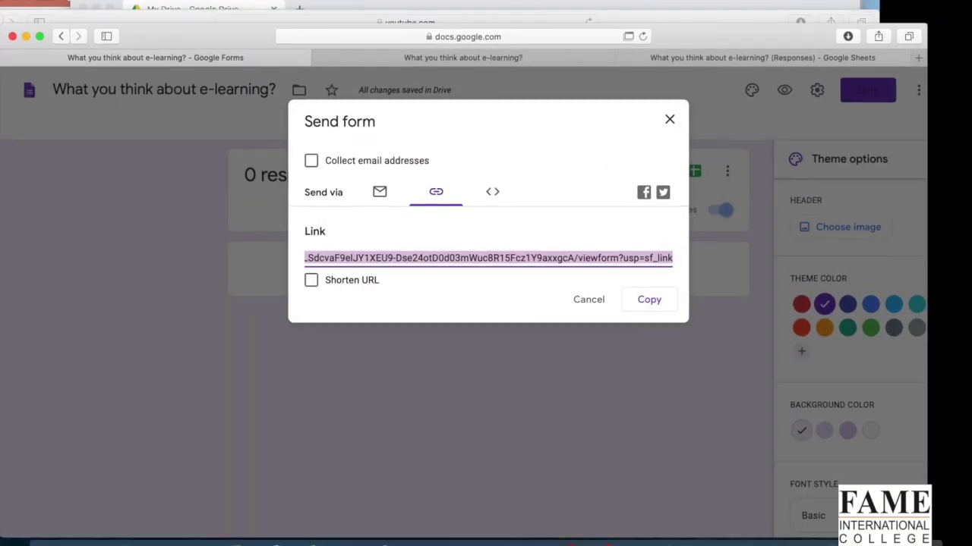
Close the Send options and open a new Chrome window
key("Escape")
right_click(116, 541)
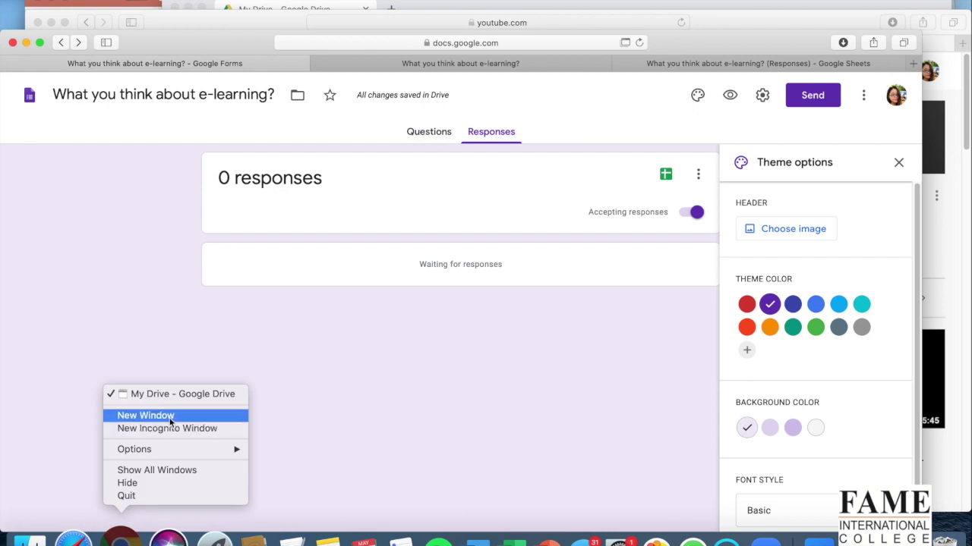
left_click(86, 208)
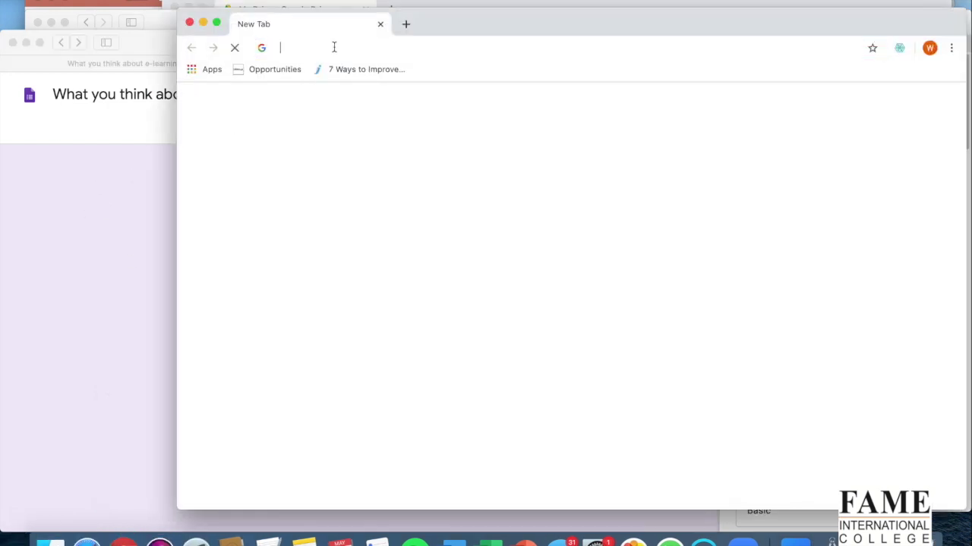
Load the copied form link in the new window's address bar
left_click(334, 47)
key("cmd+v")
key("Return")
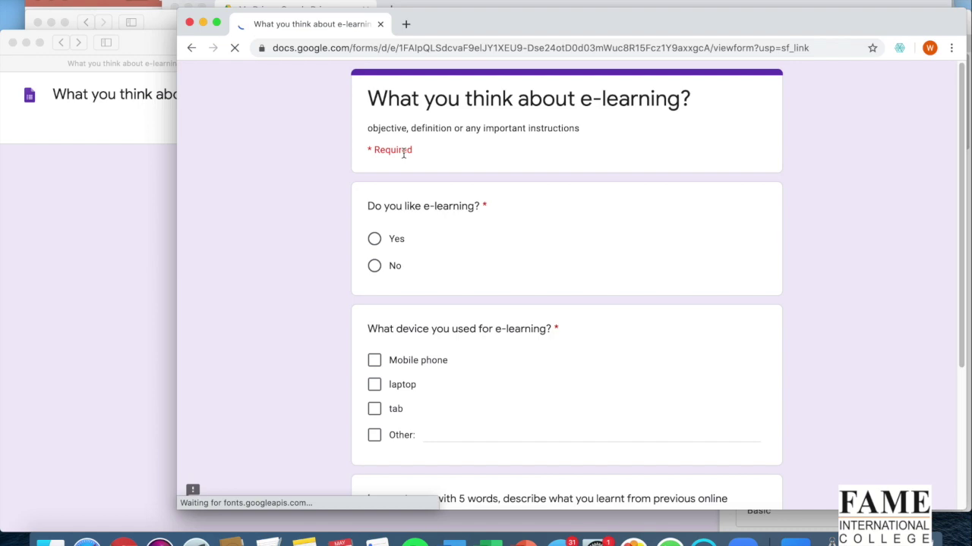
Submit a test response: Yes, Mobile phone and laptop, and 'It's fun.'
left_click(374, 239)
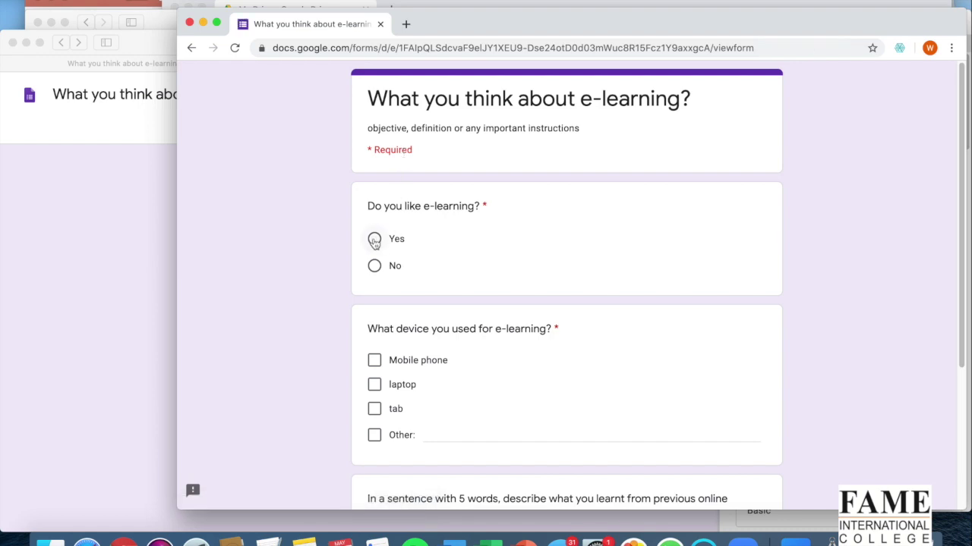
left_click(374, 360)
scroll(374, 379, "down", 2)
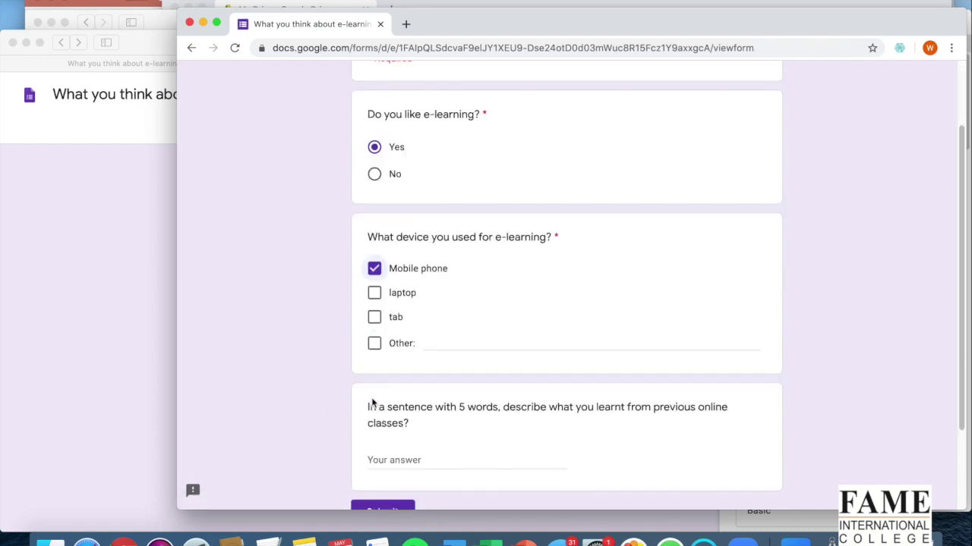
scroll(380, 342, "down", 1)
left_click(376, 277)
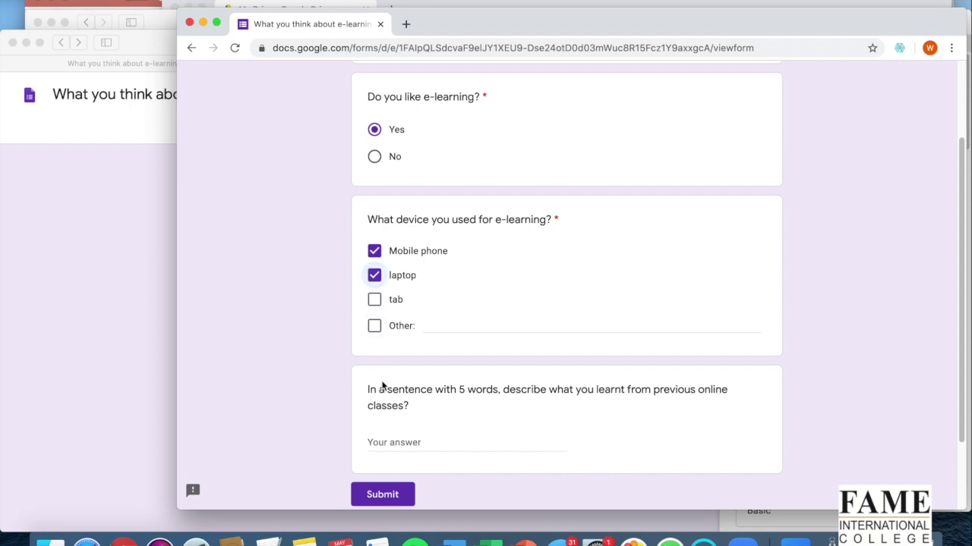
left_click(403, 440)
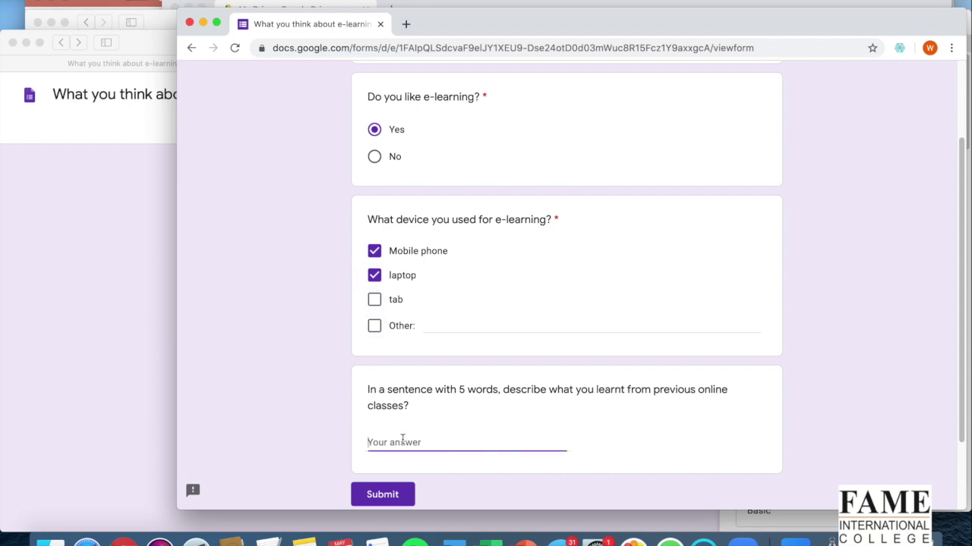
type("It's fun.")
left_click(383, 495)
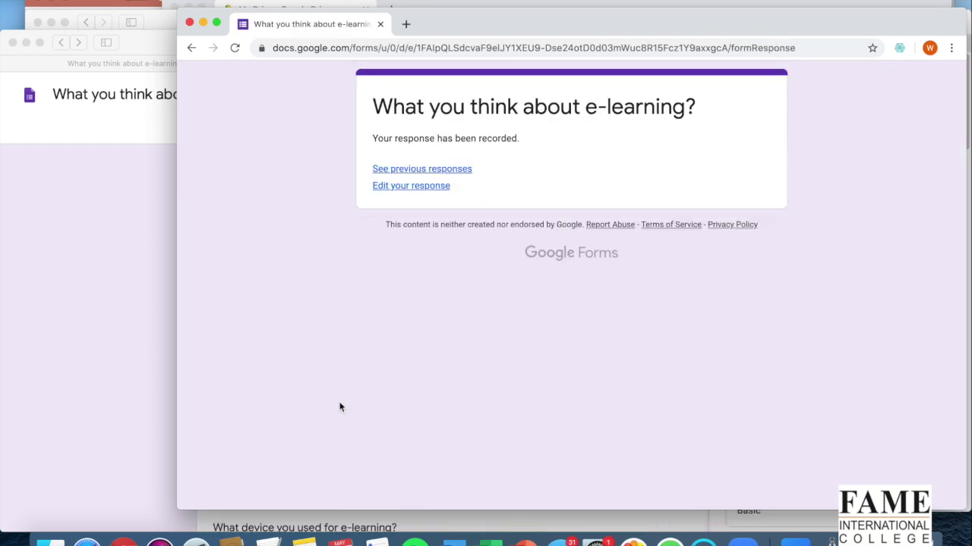
left_click(88, 315)
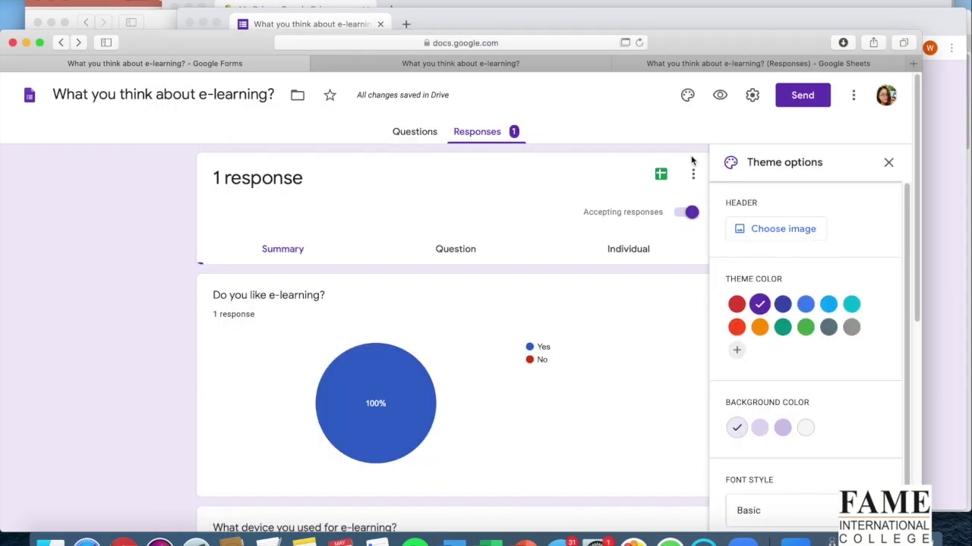
Bring the form editor window forward and maximize it to full screen
left_click(123, 539)
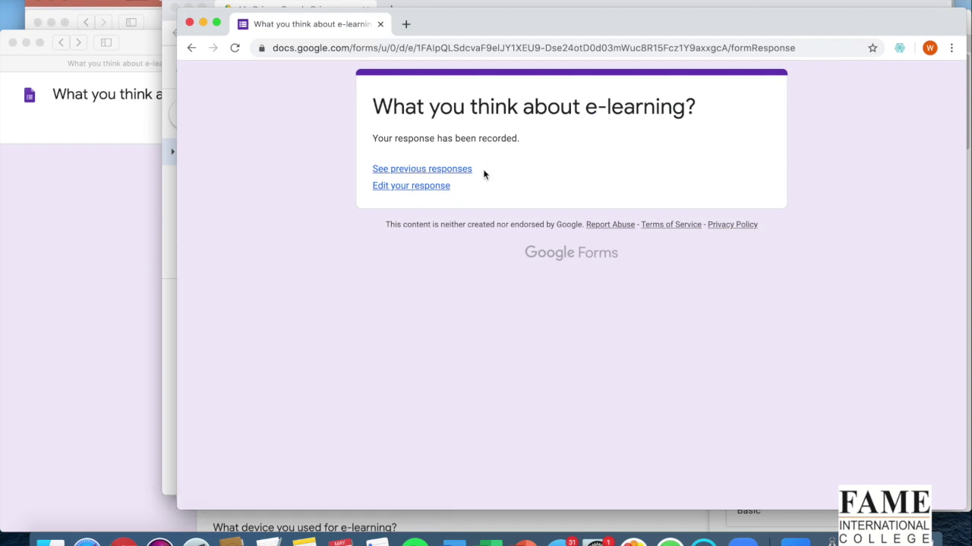
left_click(69, 289)
left_click_drag(241, 39, 254, 11)
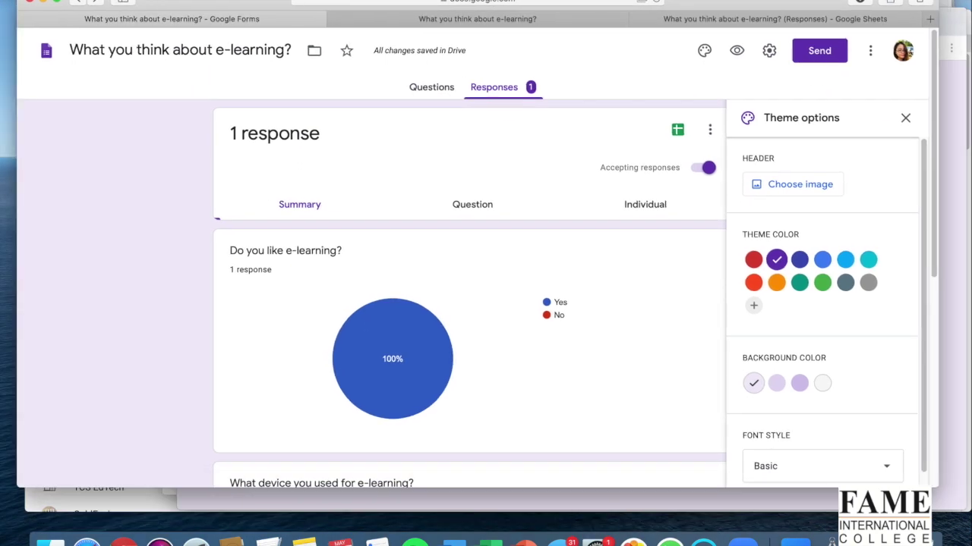
left_click_drag(17, 488, 0, 532)
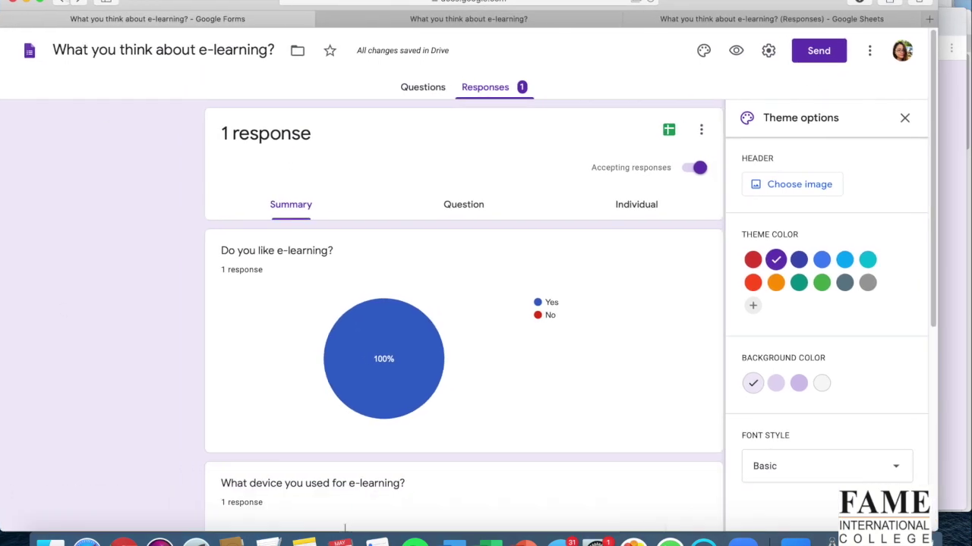
left_click(41, 3)
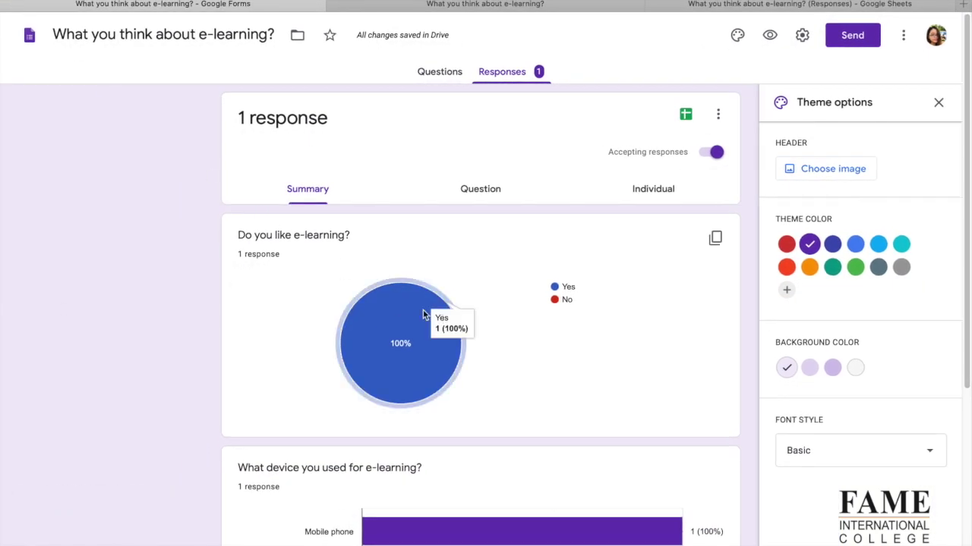
Review the responses by Question, then the single response individually
scroll(470, 383, "down", 3)
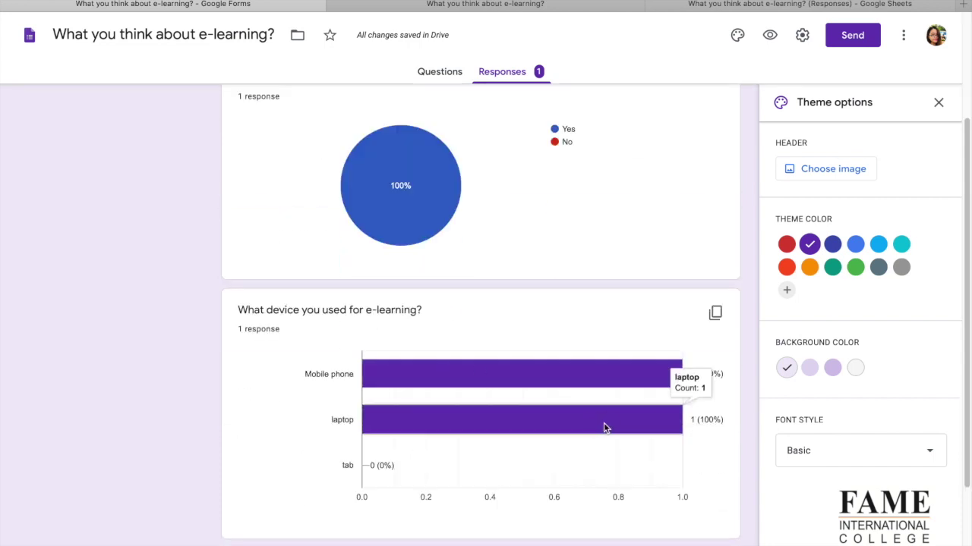
scroll(603, 429, "down", 2)
scroll(354, 440, "up", 5)
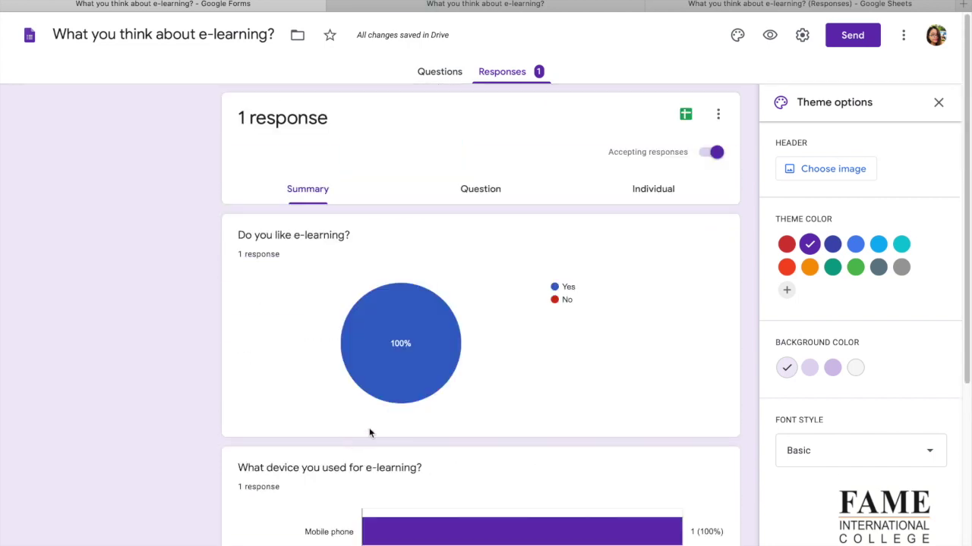
left_click(481, 201)
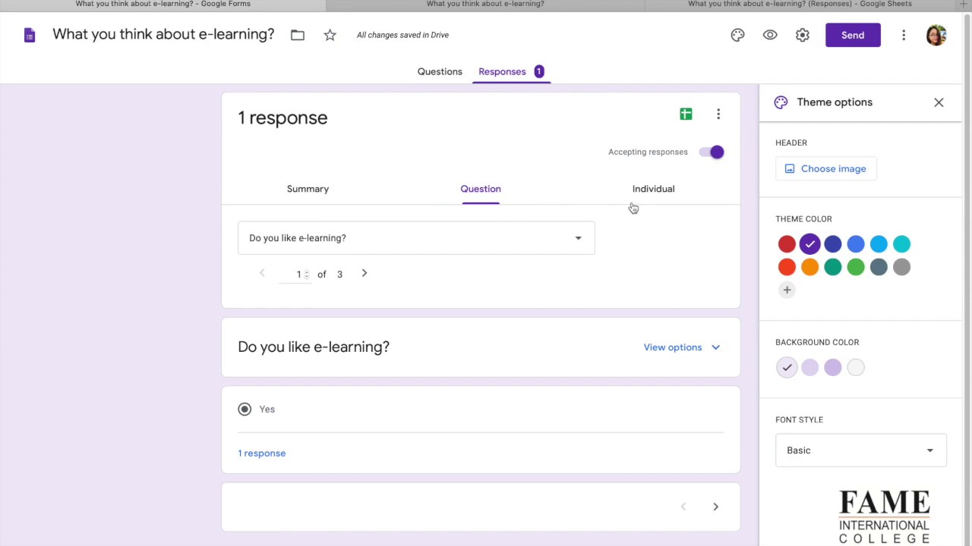
left_click(636, 202)
In the Responses spreadsheet, inspect the timestamp, Yes and devices answers in A2–C2
left_click(755, 4)
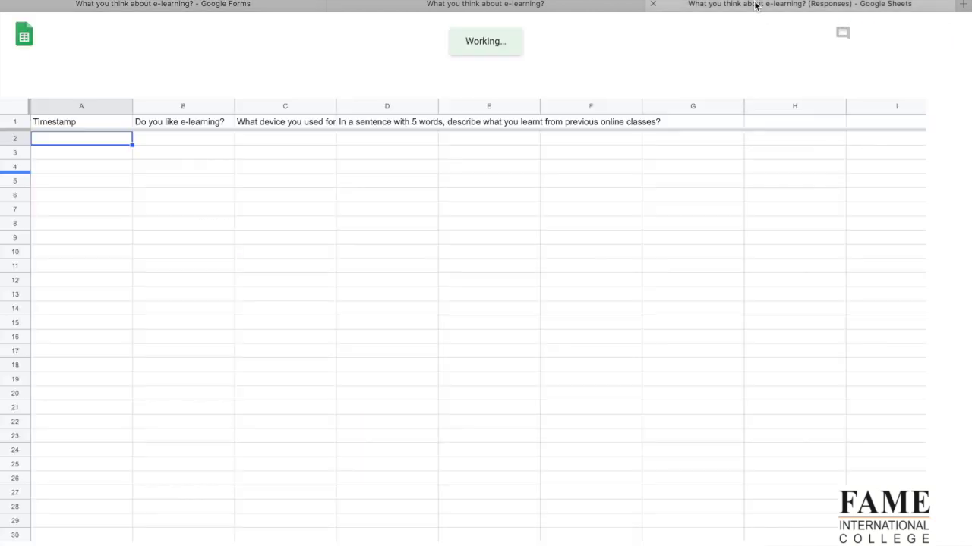
left_click(131, 196)
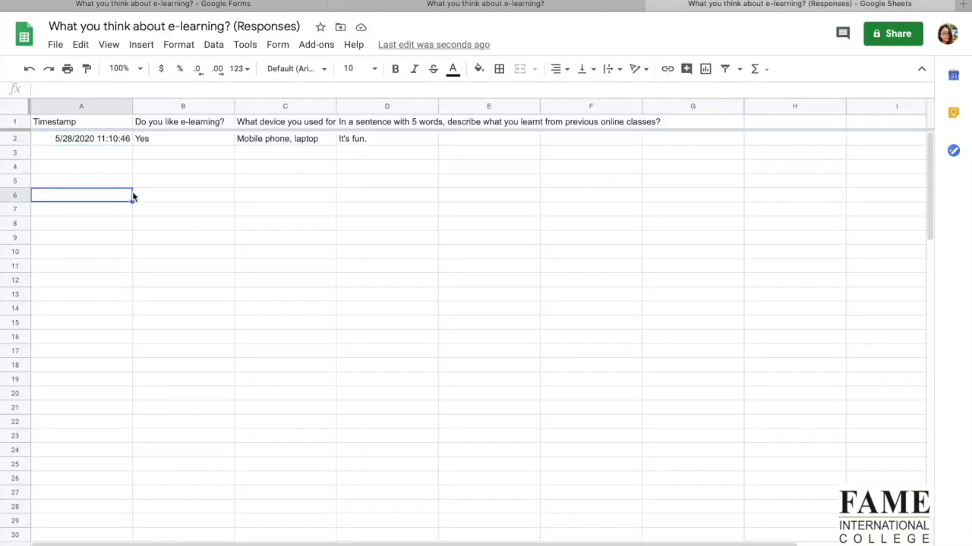
left_click(88, 140)
left_click(158, 140)
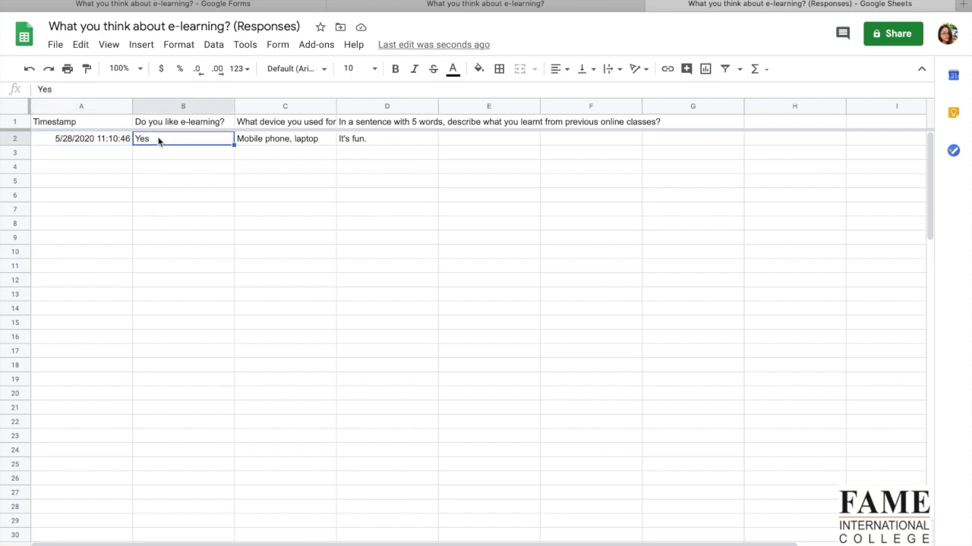
left_click(264, 139)
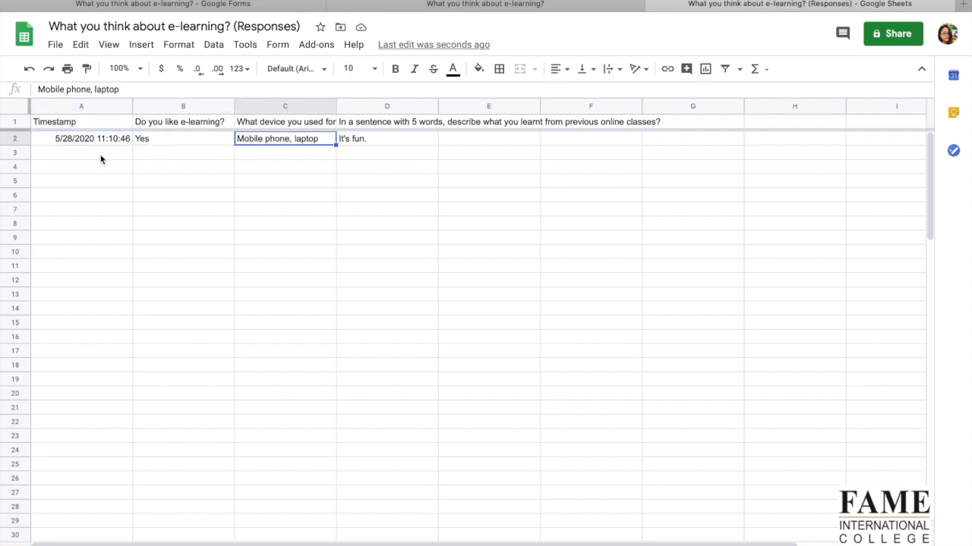
Select the 'Do you like e-learning?' column, dismiss its menu, and return to the form
left_click(219, 109)
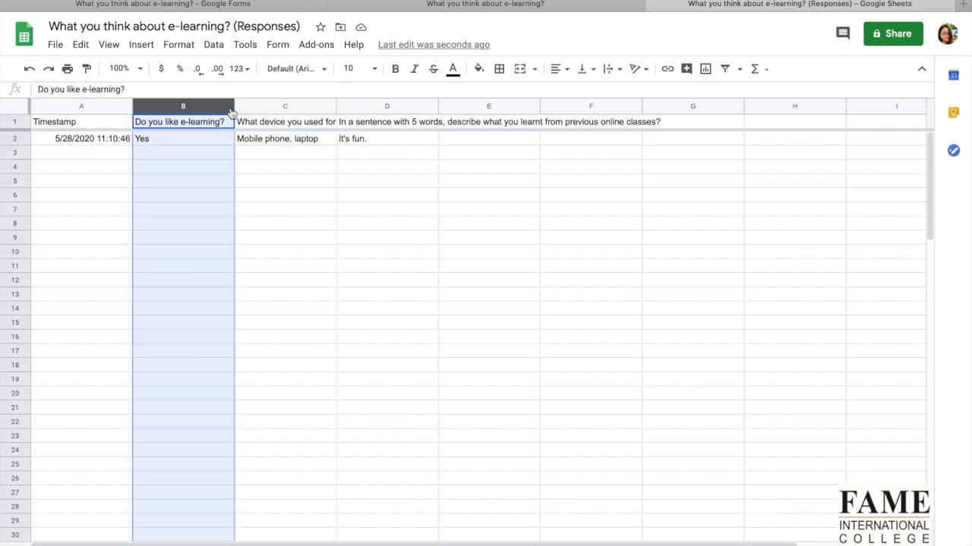
right_click(228, 110)
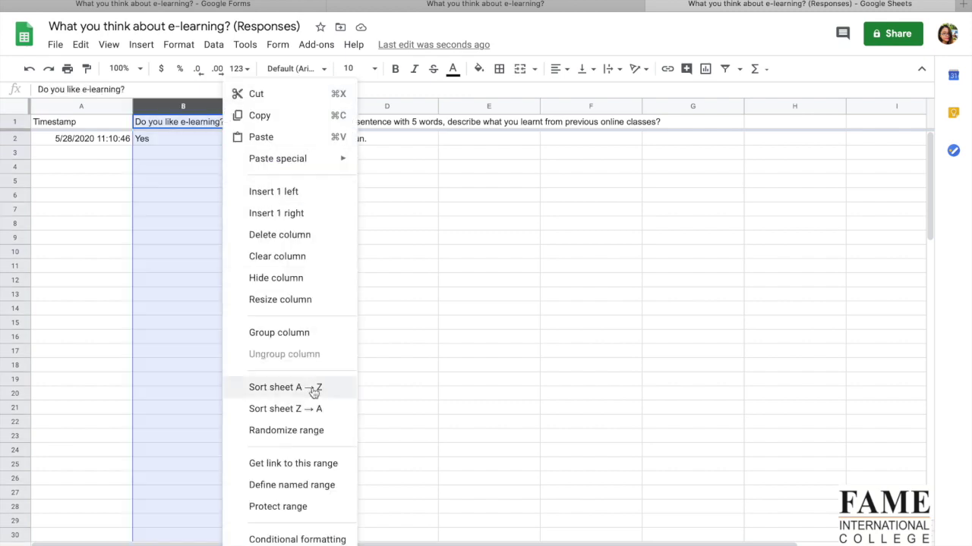
left_click(516, 325)
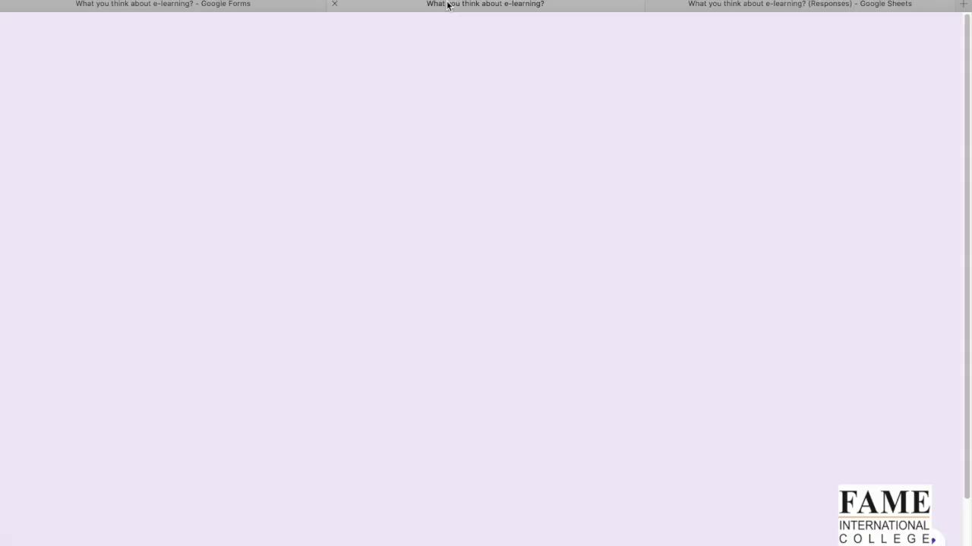
left_click(451, 8)
Show the form's questions in the editor, then switch to Edpuzzle's My Content page
left_click(173, 4)
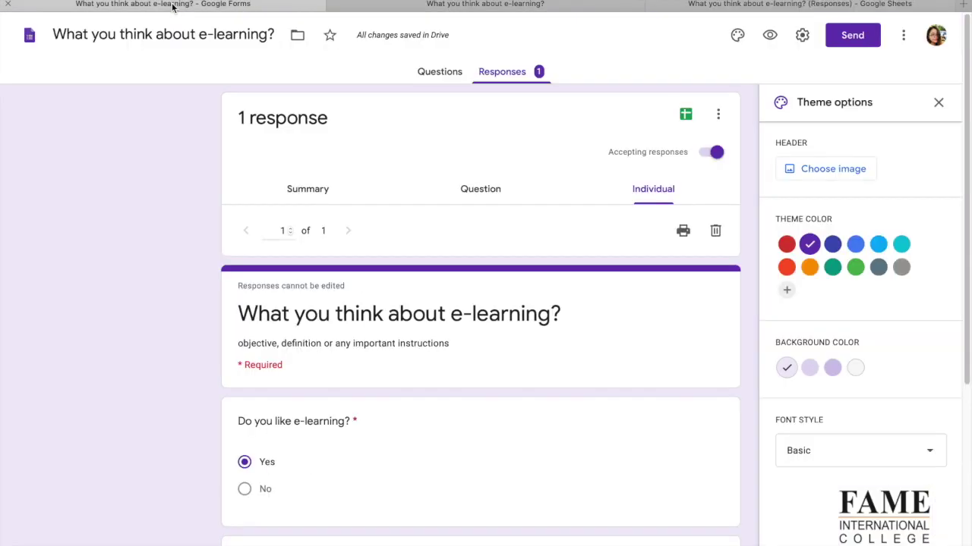
left_click(444, 73)
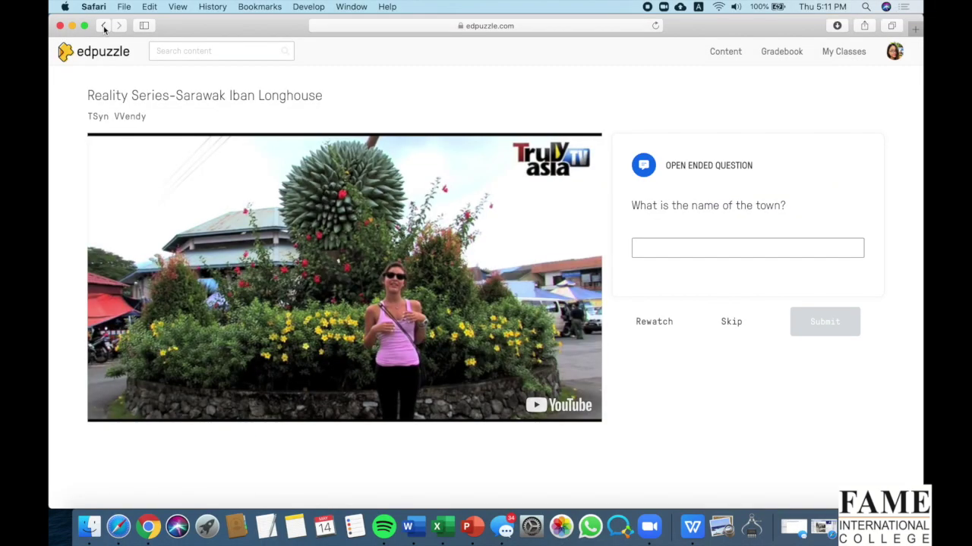
left_click(103, 25)
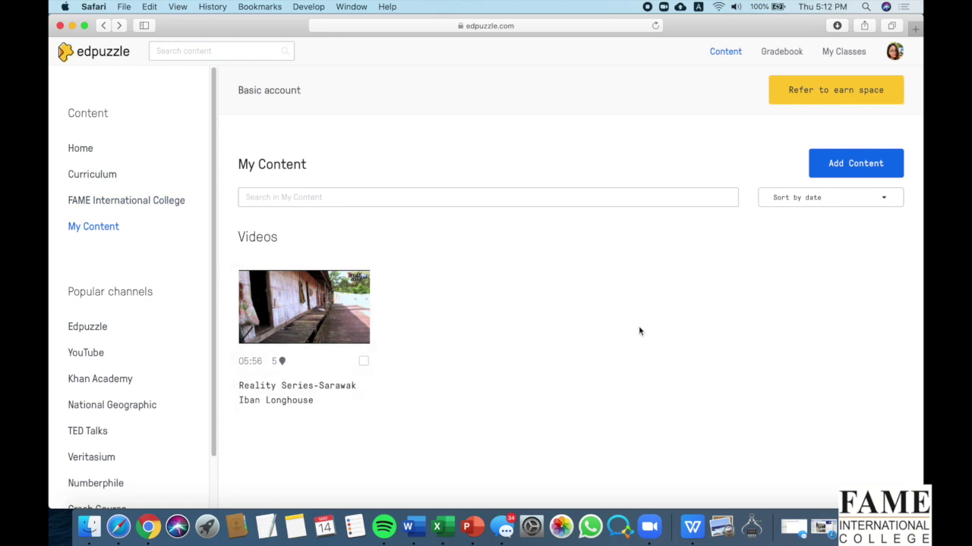
Search Edpuzzle's YouTube channel for 'hard drive and ram memory' and open 'Computer Skills Course: Hard Drives and RAM'
left_click(87, 149)
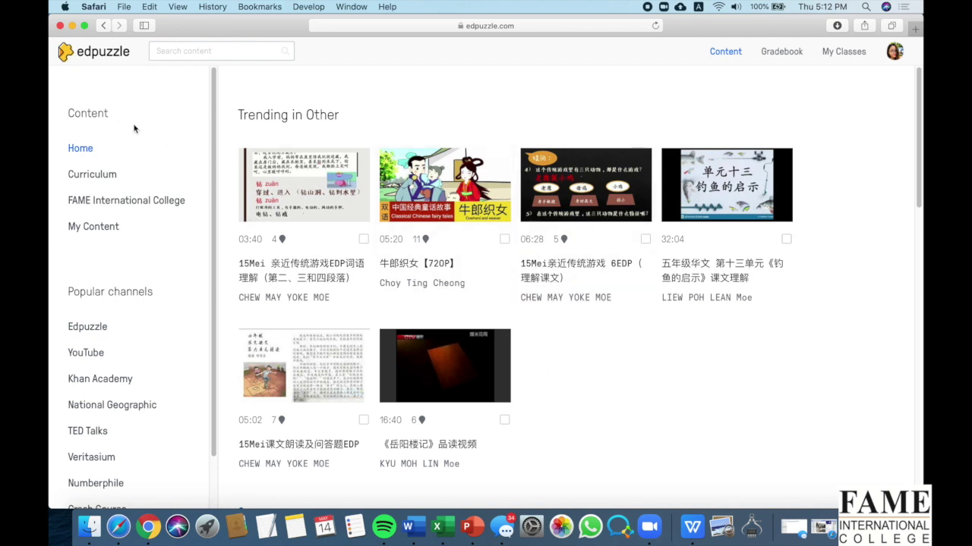
left_click(88, 353)
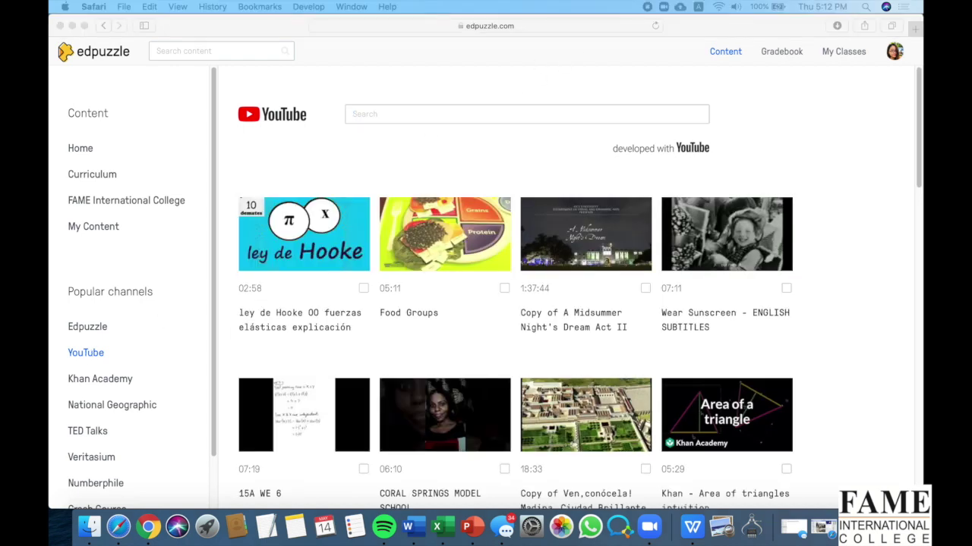
left_click(415, 118)
type("hard drive and ram memory")
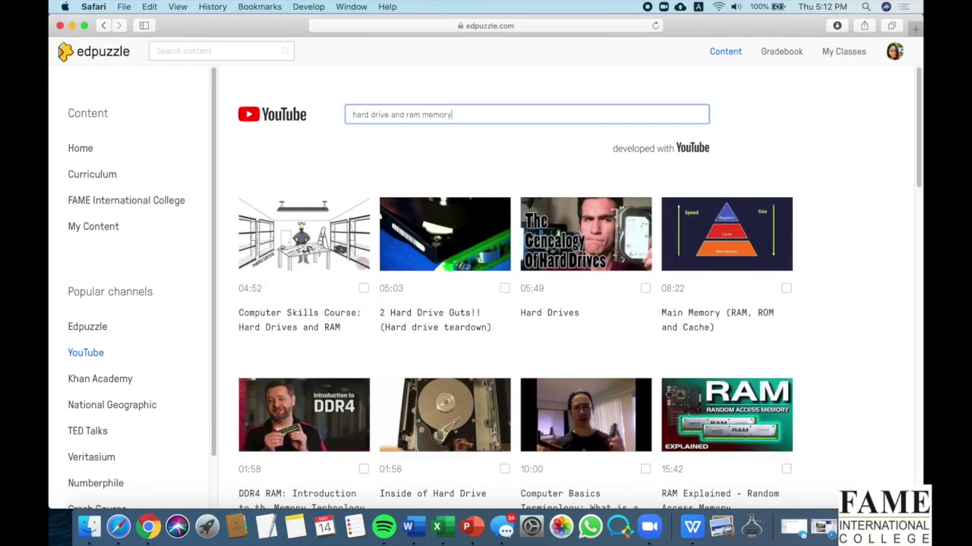
left_click(260, 315)
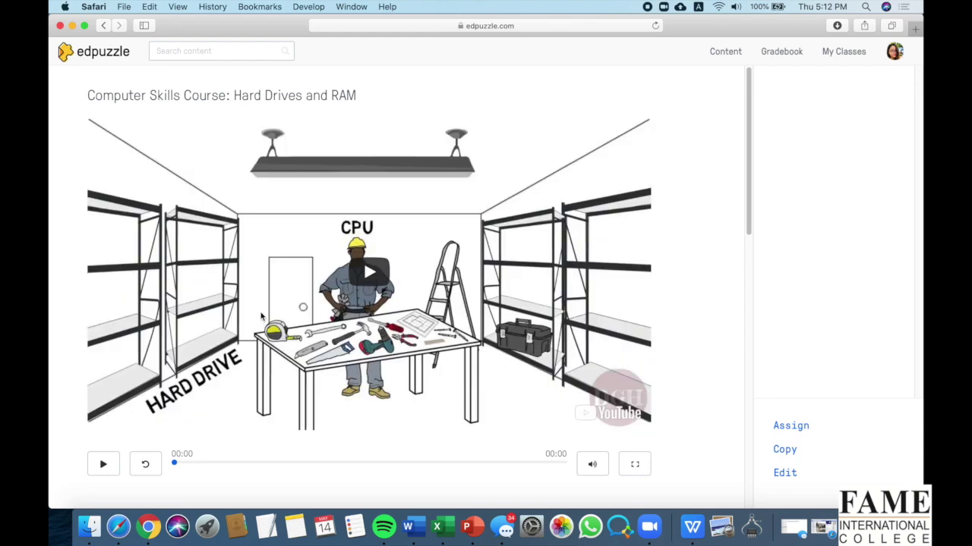
Open the Hard Drives and RAM video in the Edpuzzle editor's Cut section
scroll(378, 437, "down", 4)
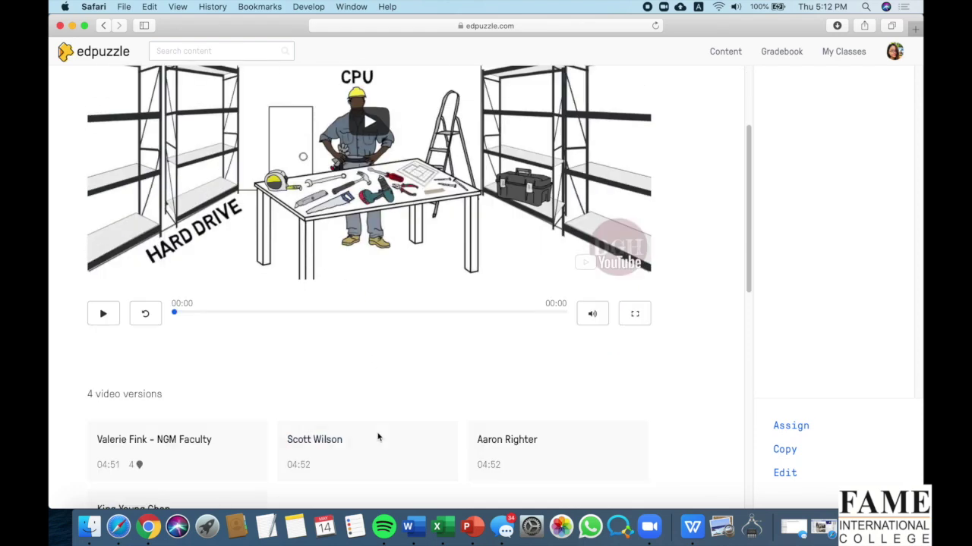
scroll(379, 438, "down", 2)
scroll(380, 436, "up", 5)
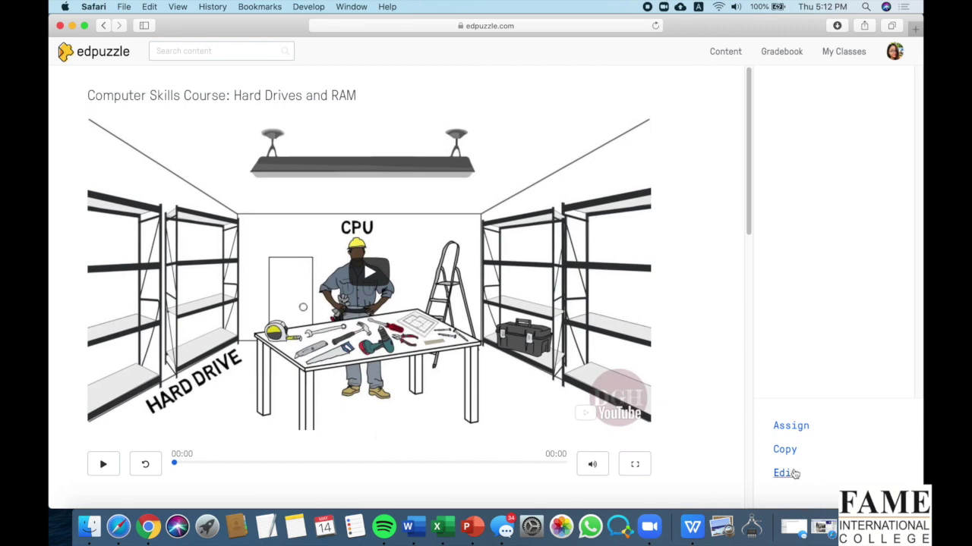
left_click(787, 474)
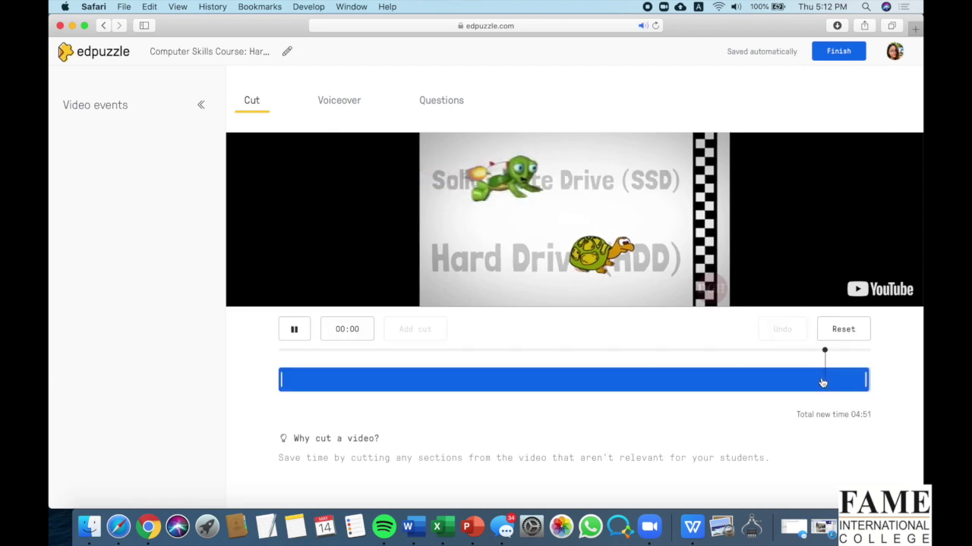
Trim the video's end to 02:54 and reach the Questions section at the Hard Drive/RAM scene
left_click_drag(865, 380, 631, 380)
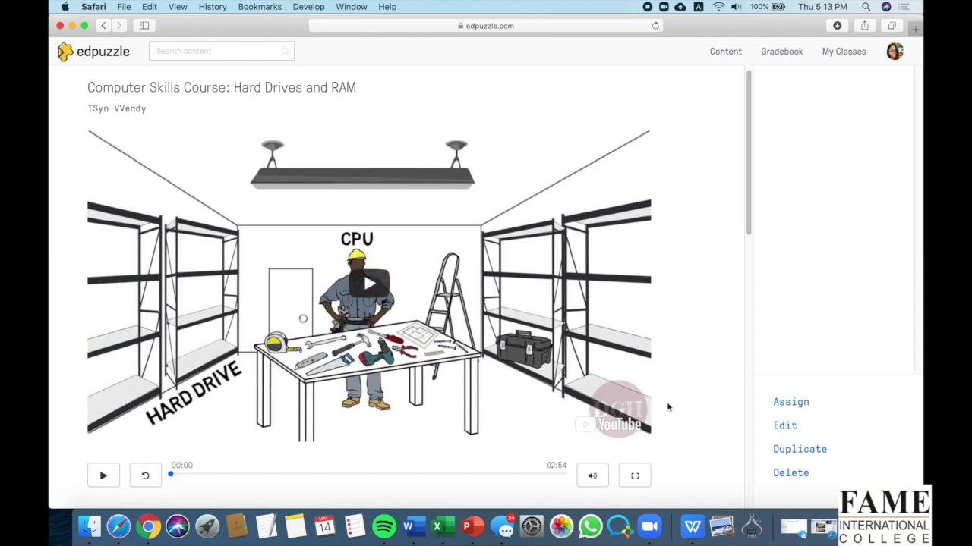
left_click(785, 426)
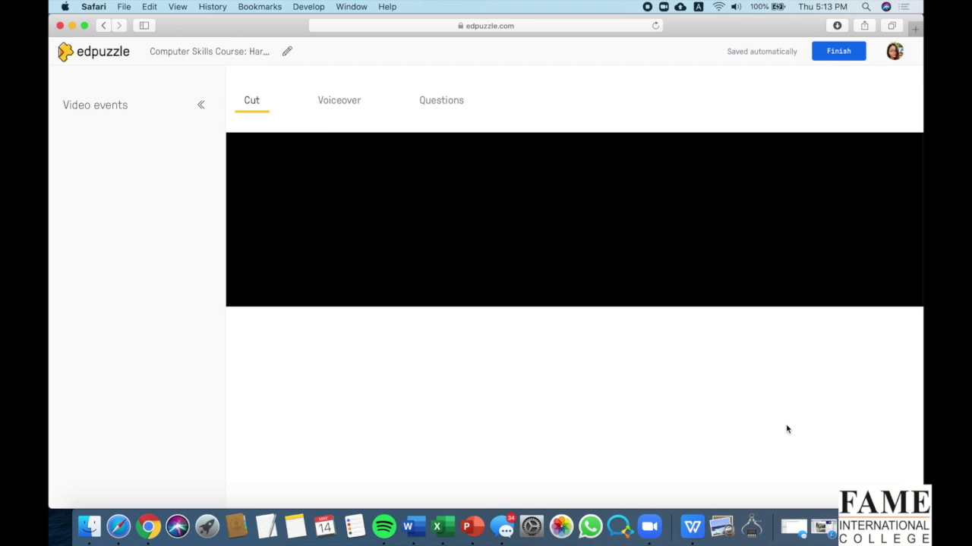
left_click(293, 330)
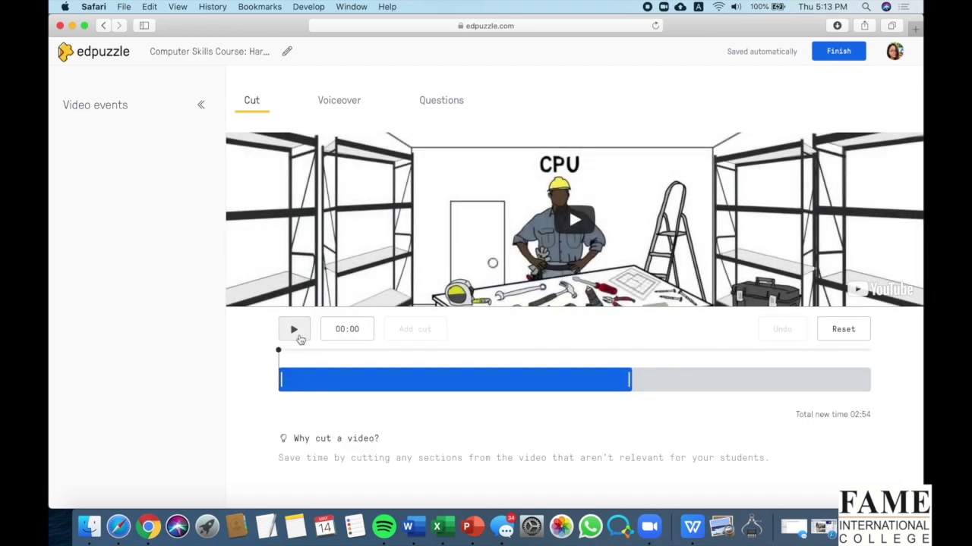
left_click(324, 384)
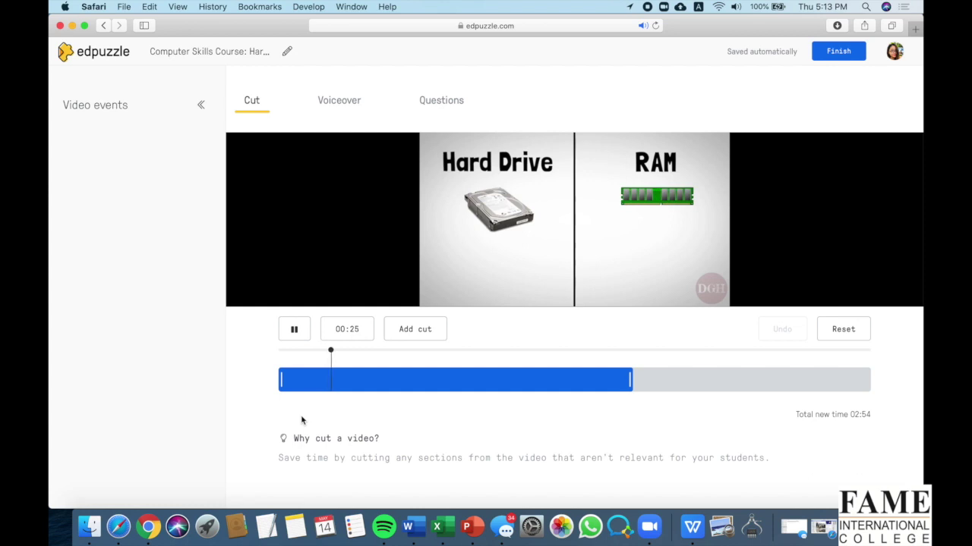
left_click(447, 107)
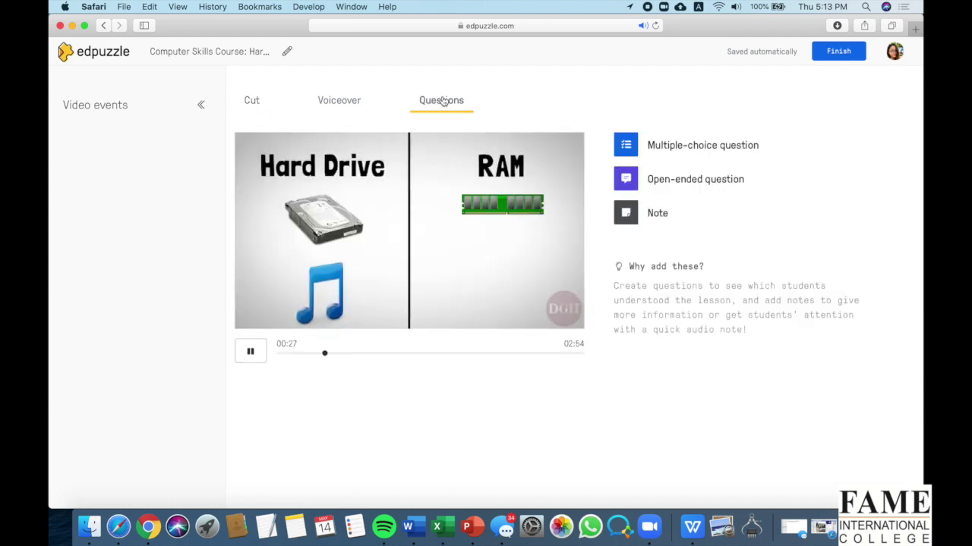
Save an open-ended question at 00:34: 'List the examples of things that hard drive can store?'
left_click(250, 355)
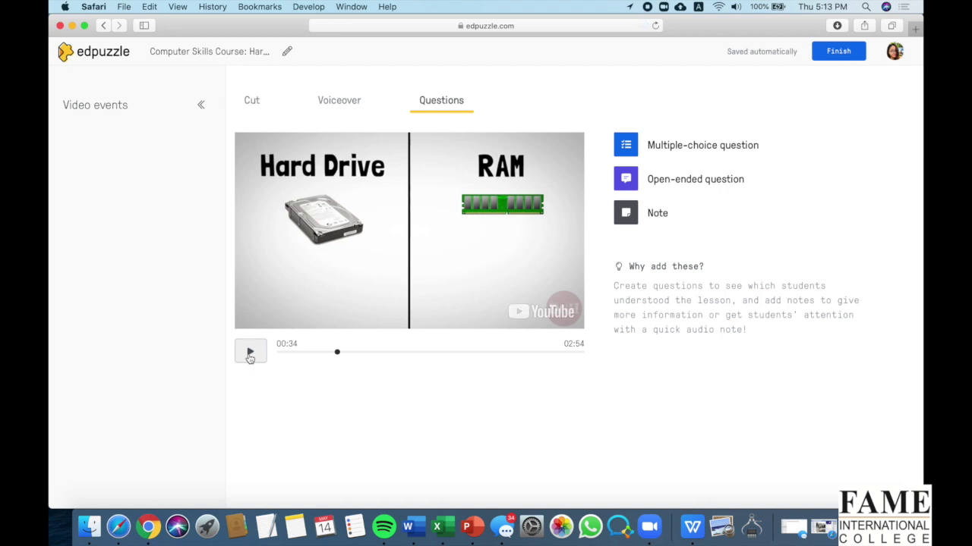
left_click(680, 181)
left_click(675, 205)
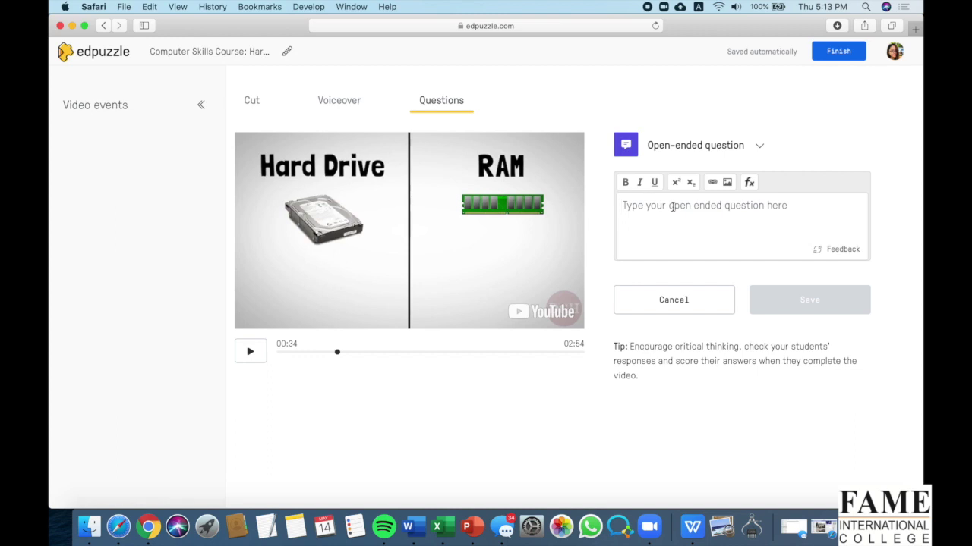
type("What")
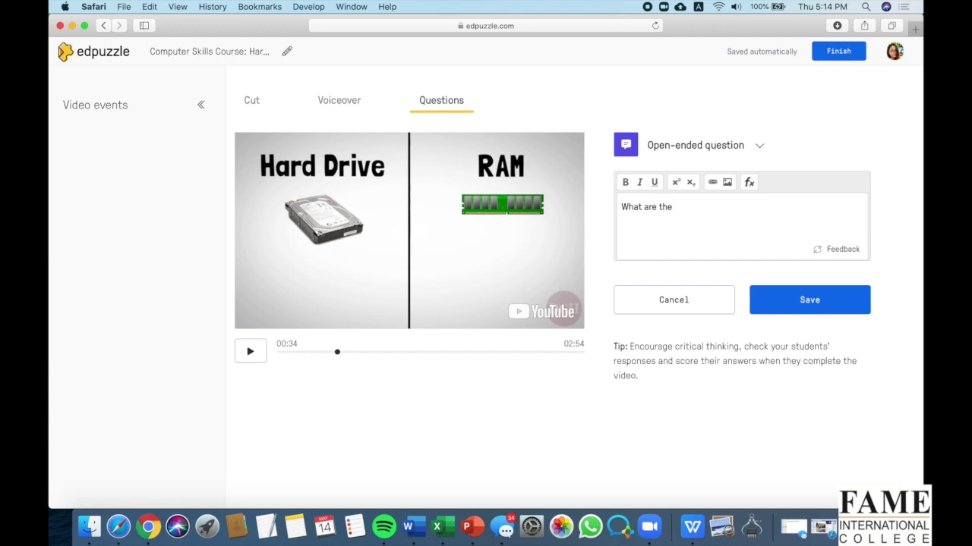
type("are the thing")
key("BackSpace")
key("BackSpace")
key("BackSpace")
key("BackSpace")
key("BackSpace")
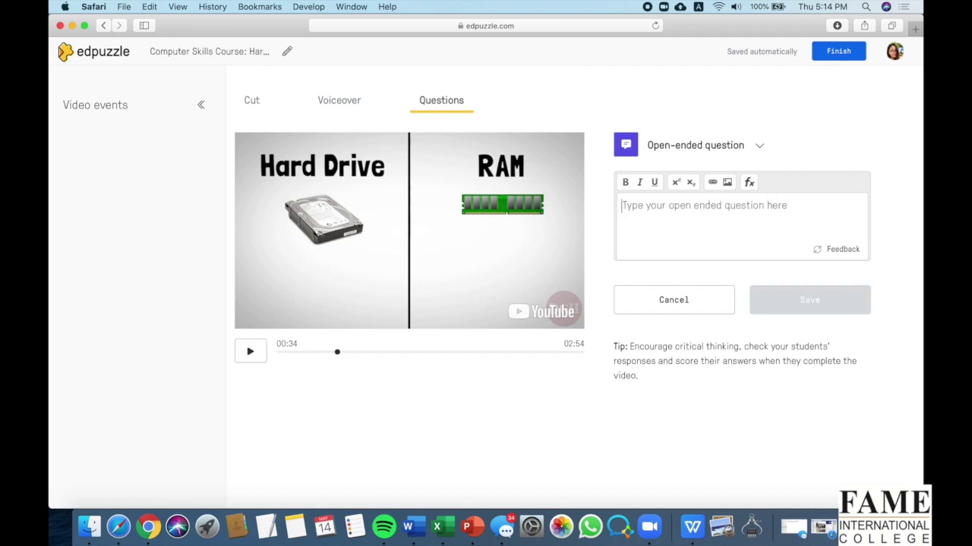
type("Lis")
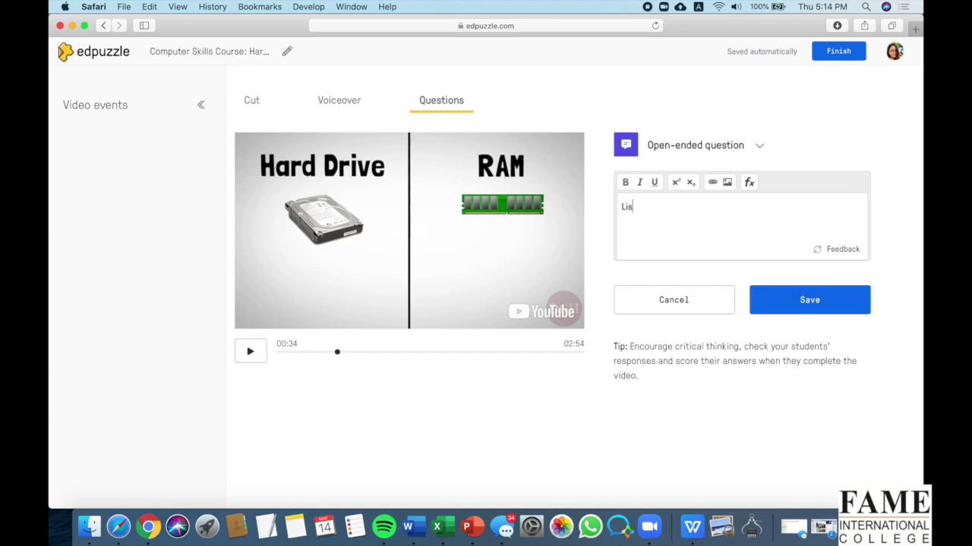
type("t the examples of things hard d")
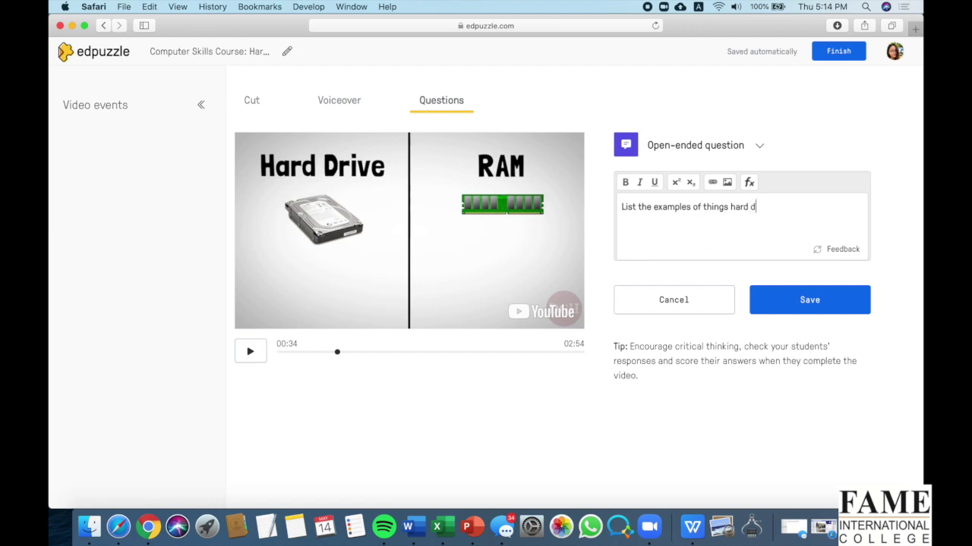
type("rive can store")
type("that")
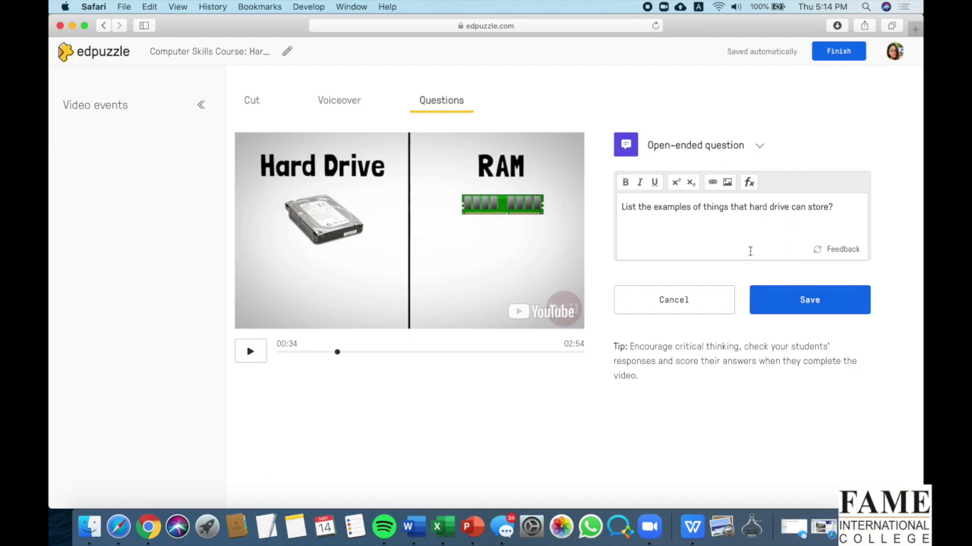
left_click(807, 301)
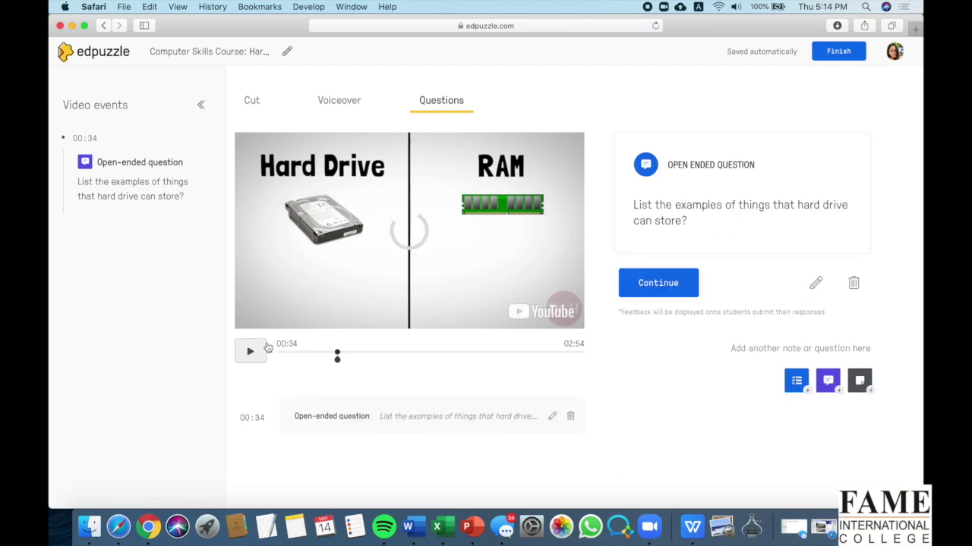
left_click(337, 359)
Resume past the 00:34 question, pause at 00:36, and finish editing the lesson
left_click(673, 286)
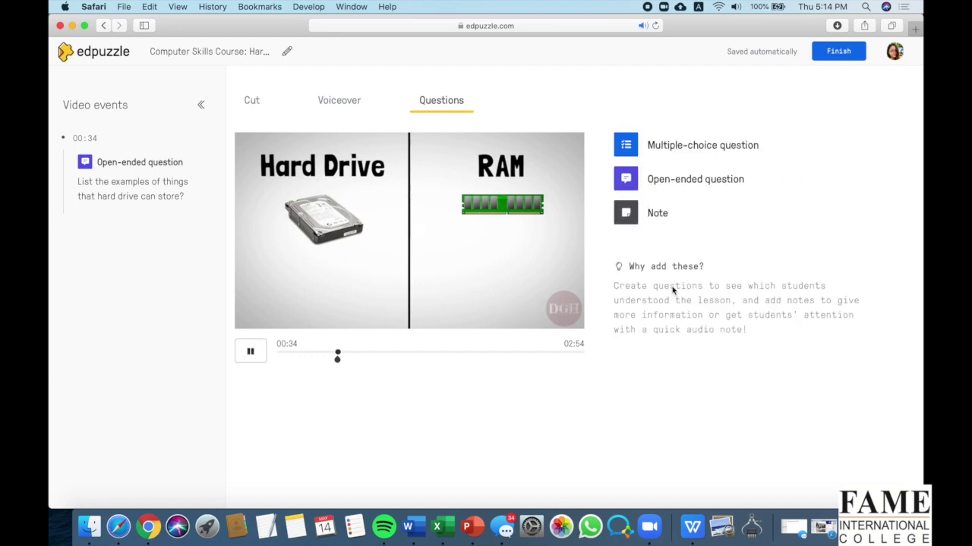
left_click(253, 347)
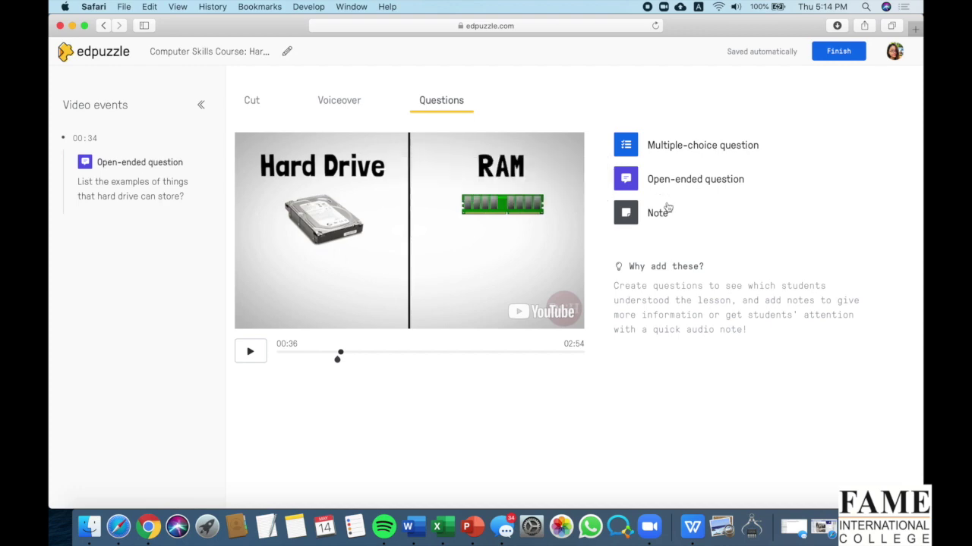
left_click(839, 53)
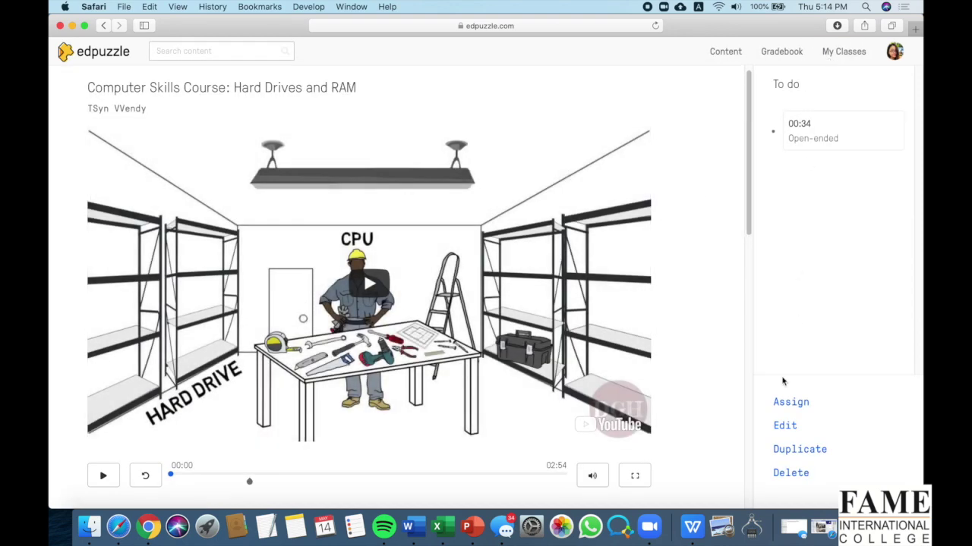
Turn on closed captions for the assignment, view the public embed code, then close the sharing dialog
left_click(790, 404)
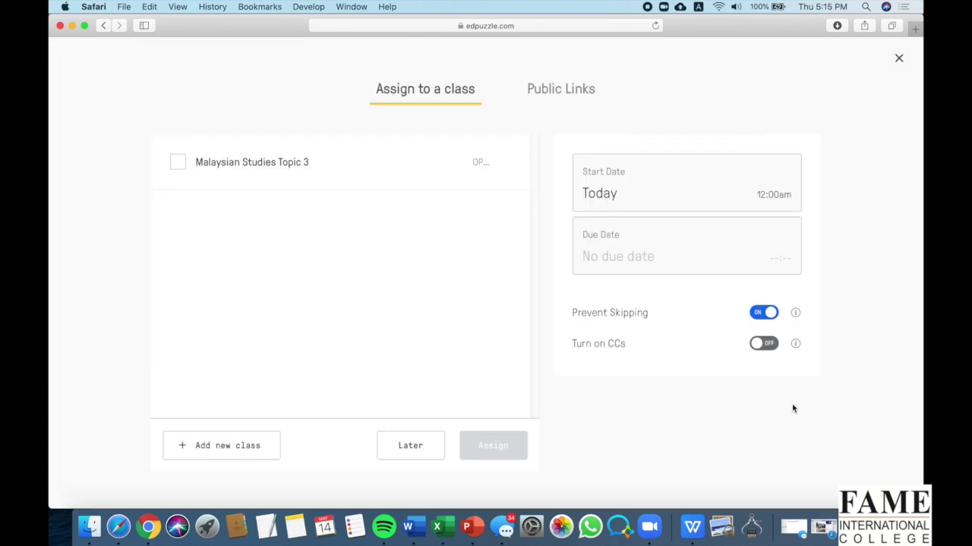
left_click(768, 348)
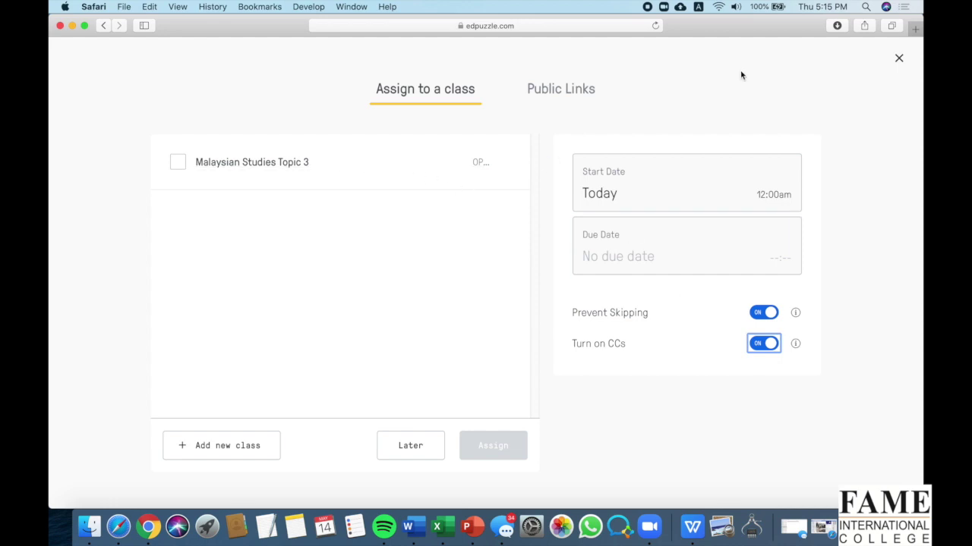
left_click(584, 92)
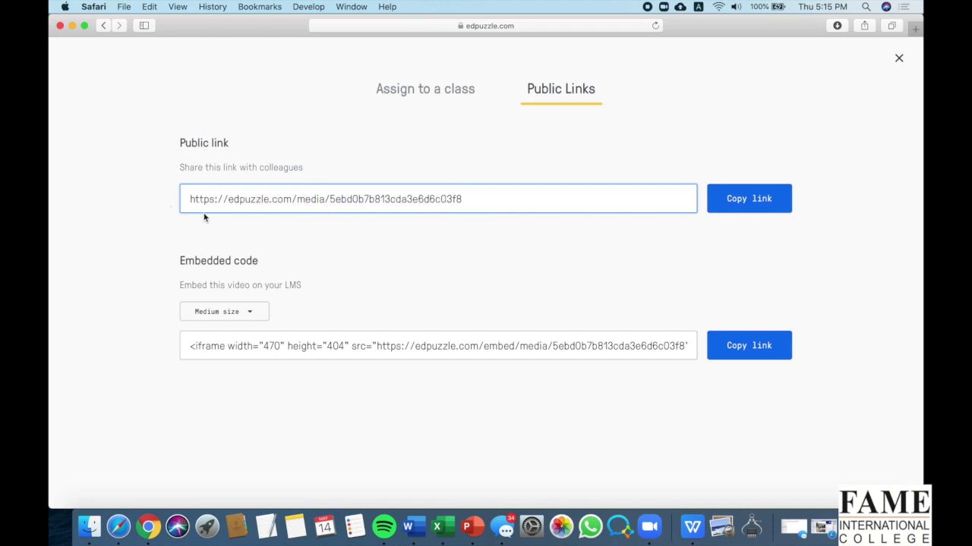
left_click(192, 346)
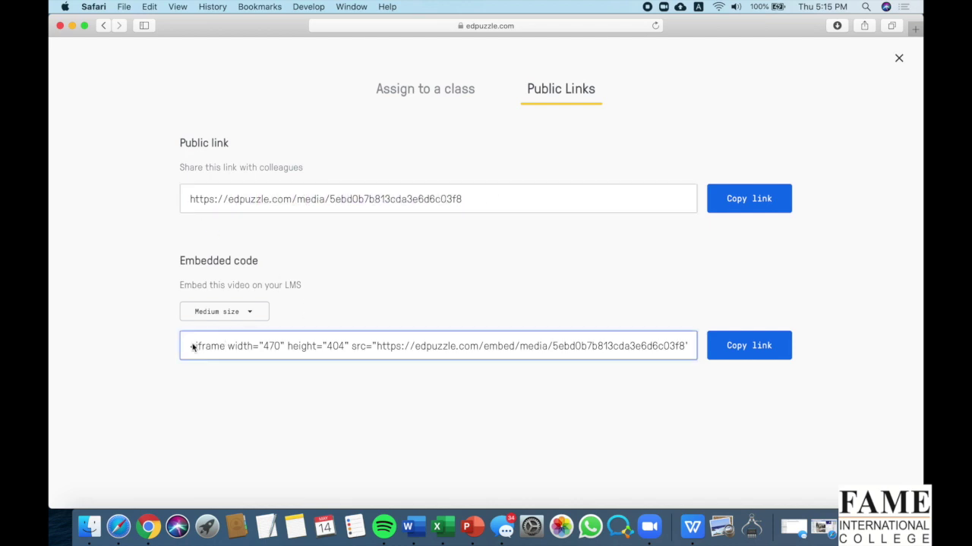
left_click(898, 58)
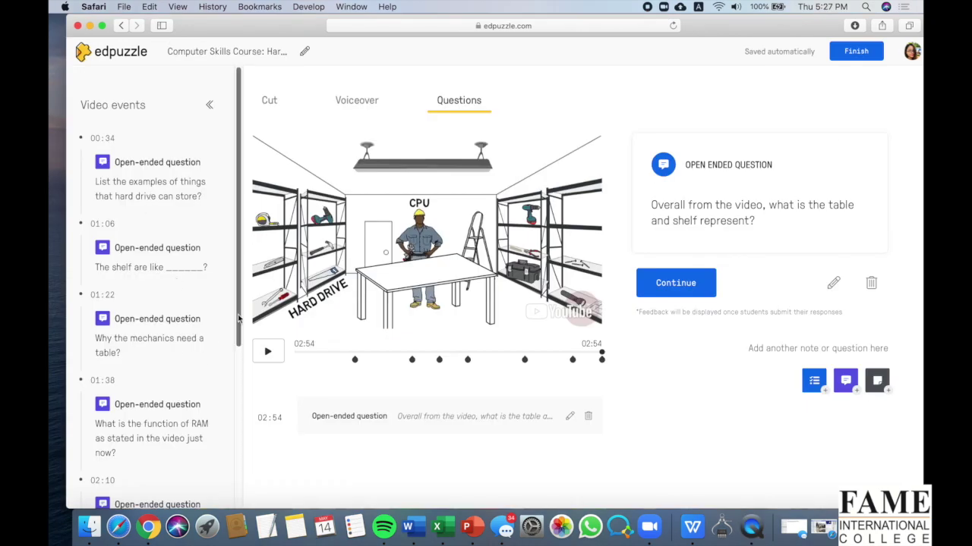
Review the open-ended questions in the Video events sidebar, then finish editing the lesson
left_click_drag(239, 325, 242, 484)
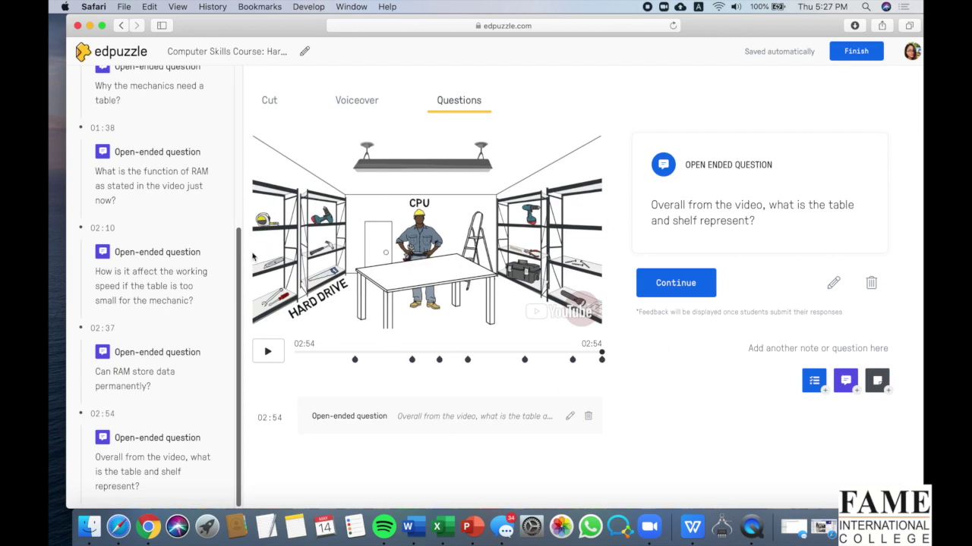
left_click_drag(241, 256, 236, 86)
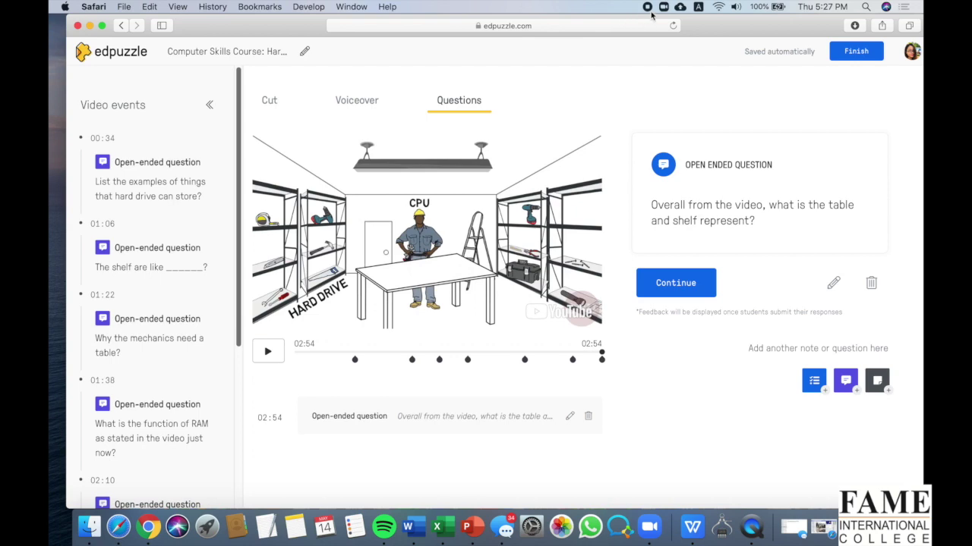
left_click(865, 51)
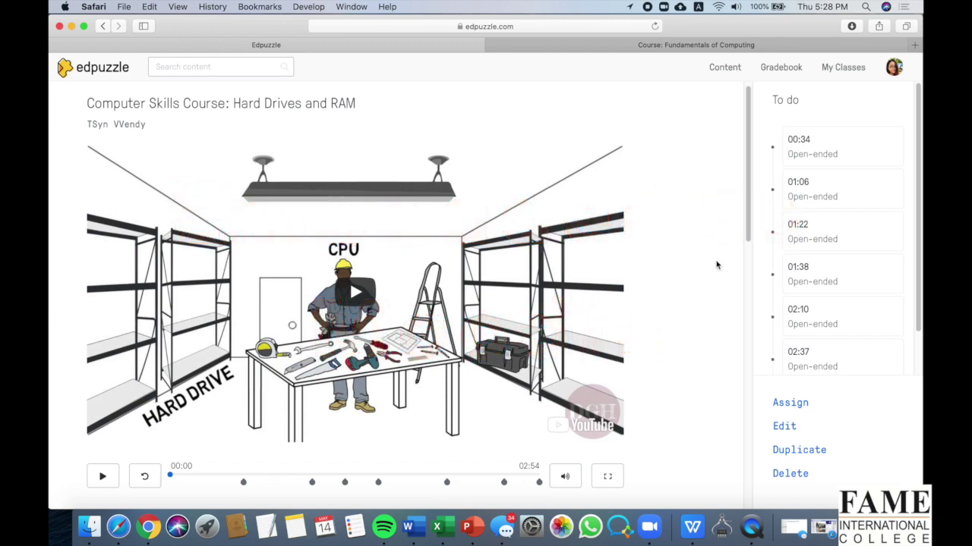
Turn on captions, copy the medium-size iframe embed code, and switch to the Moodle course tab
left_click(791, 403)
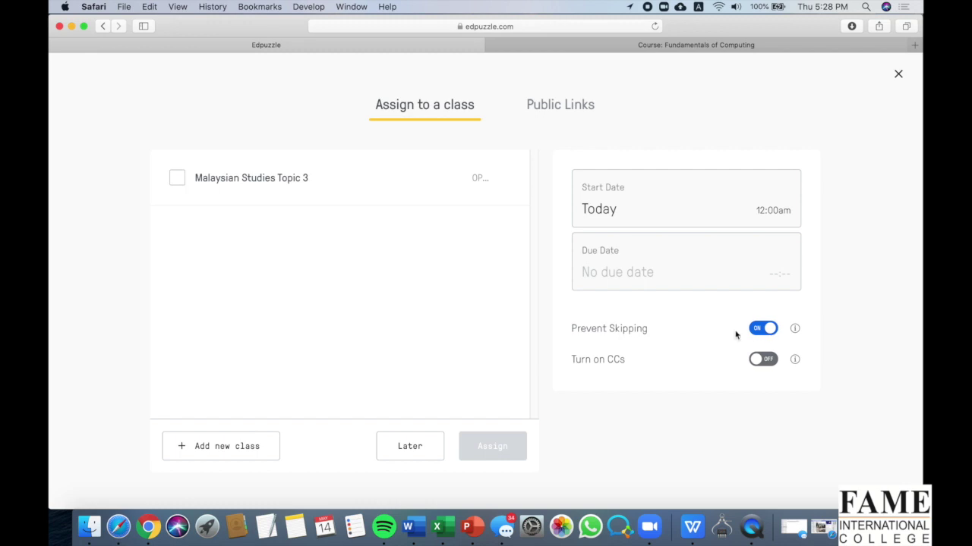
left_click(768, 364)
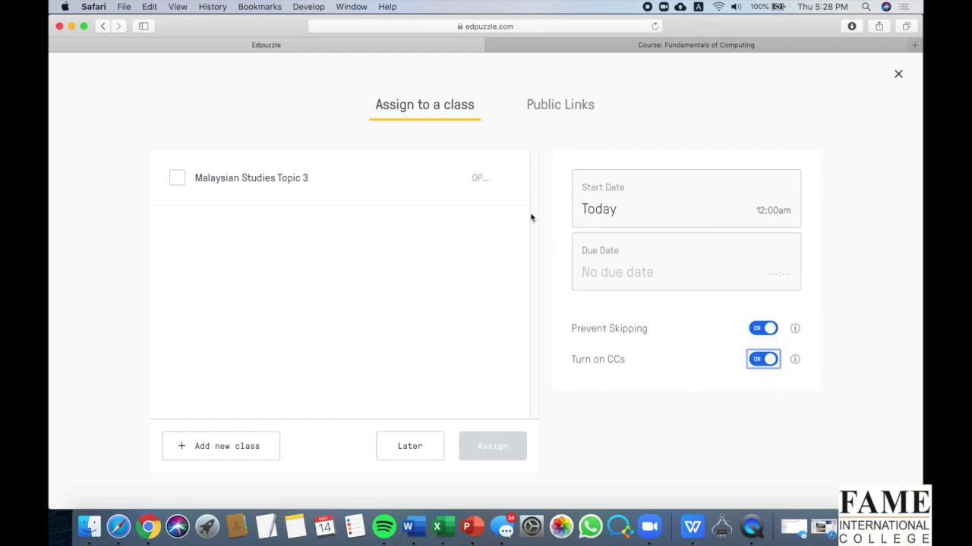
left_click(562, 116)
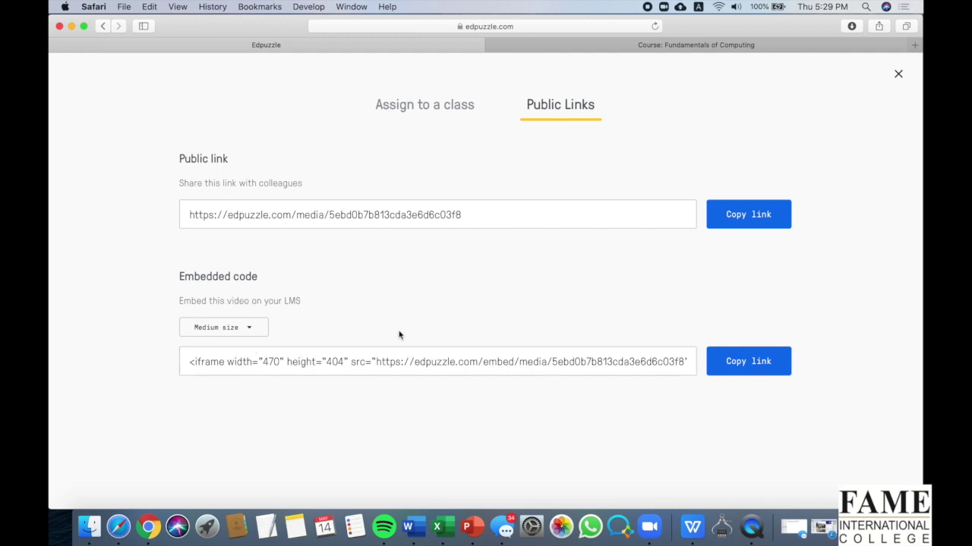
left_click(244, 328)
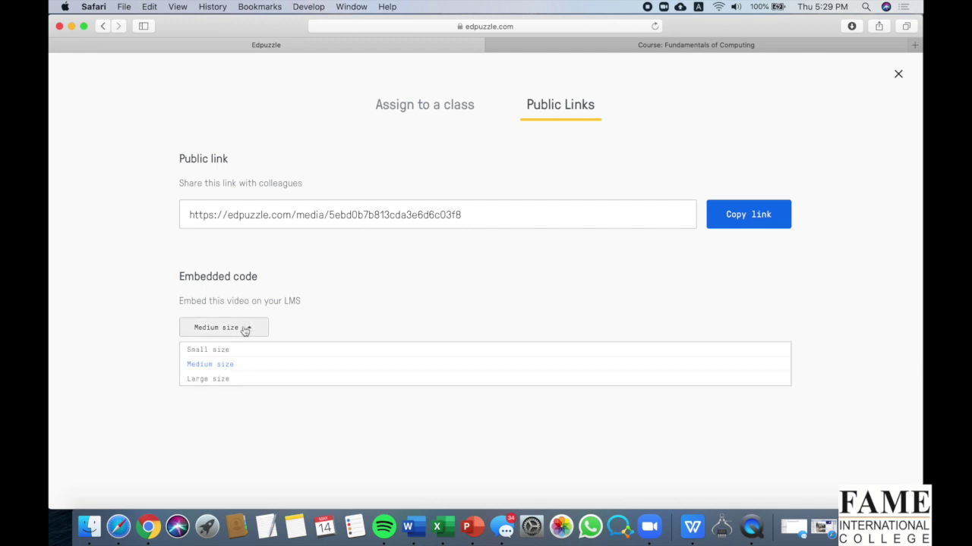
left_click(206, 365)
left_click(729, 370)
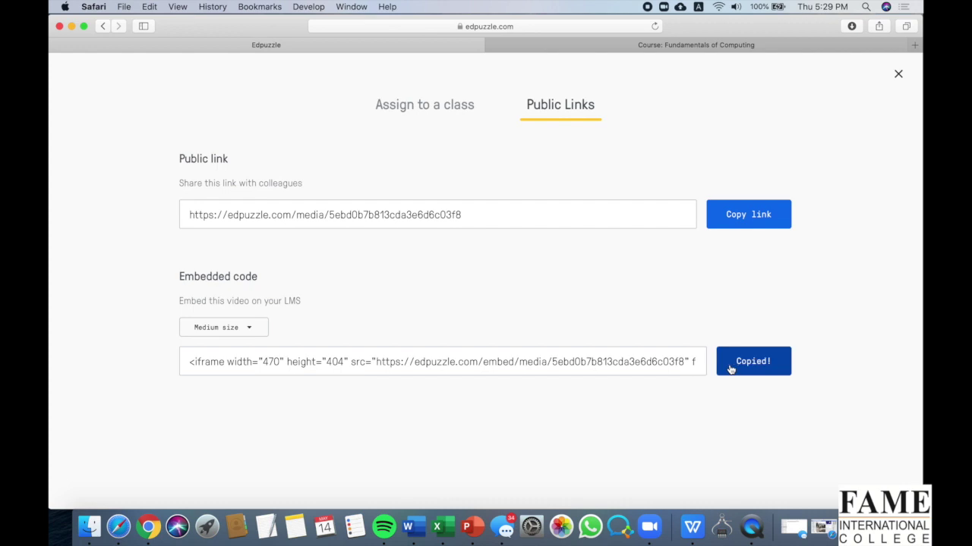
left_click(678, 47)
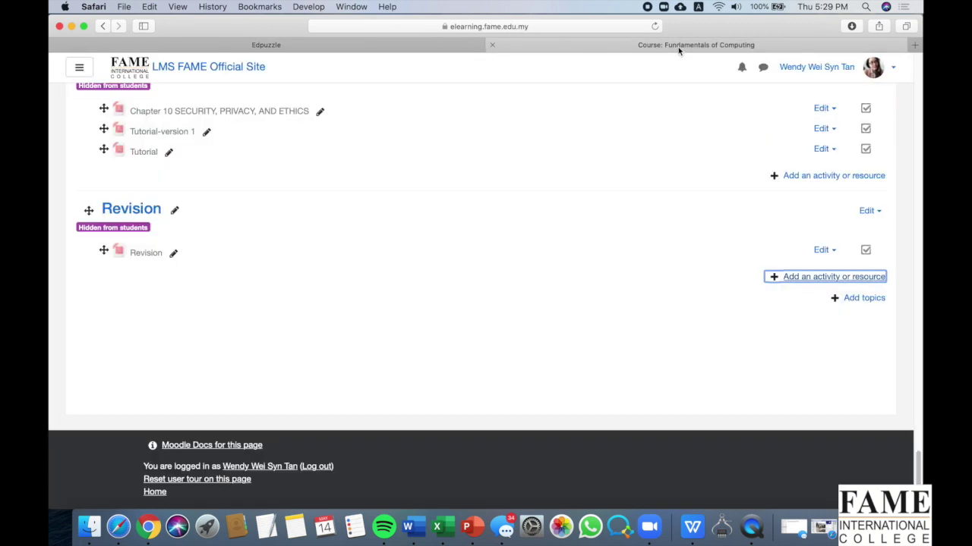
Choose Label from the Resources list to add it to the Revision section
left_click(805, 278)
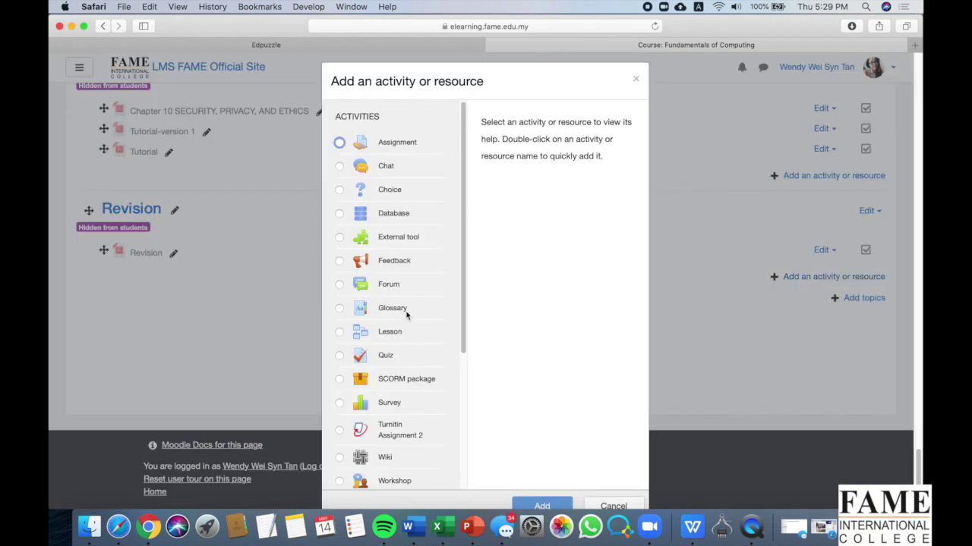
scroll(406, 316, "down", 5)
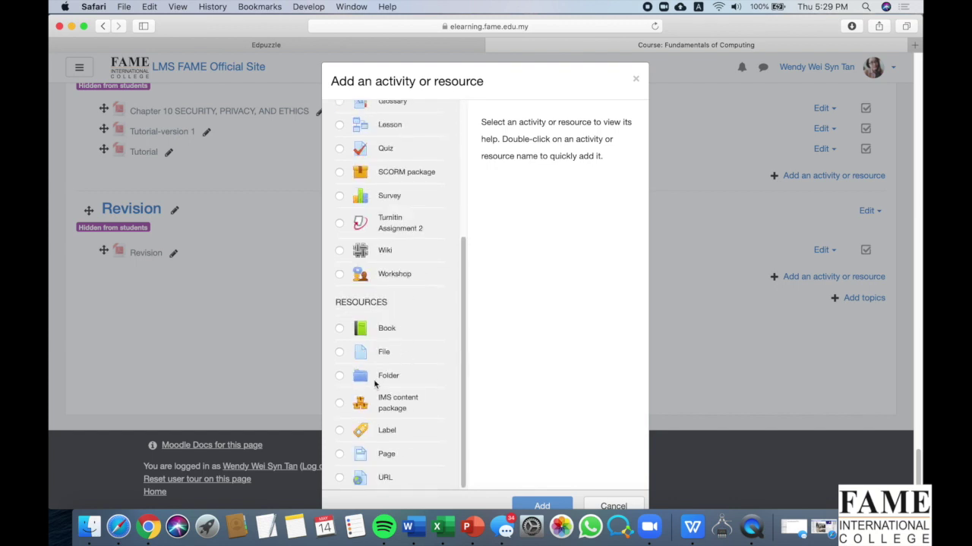
left_click(340, 431)
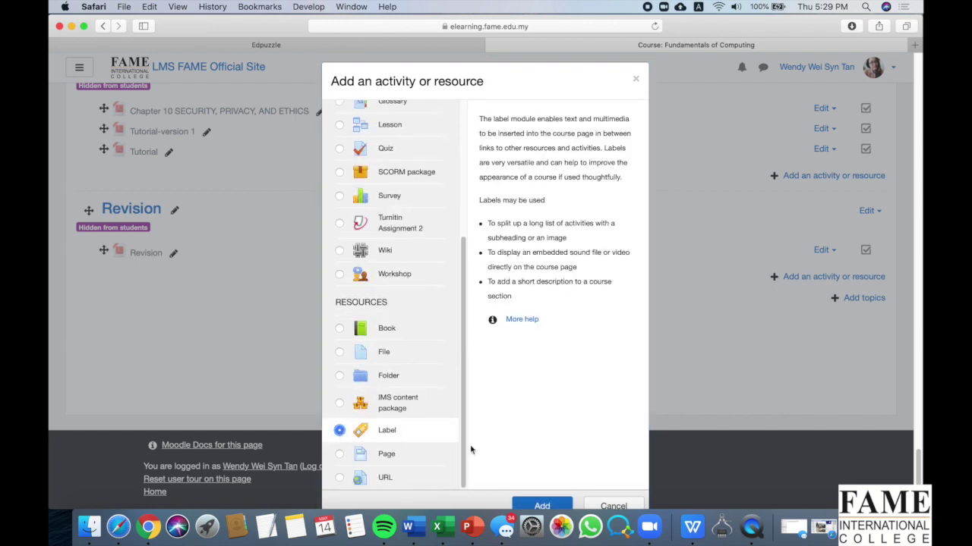
left_click(530, 500)
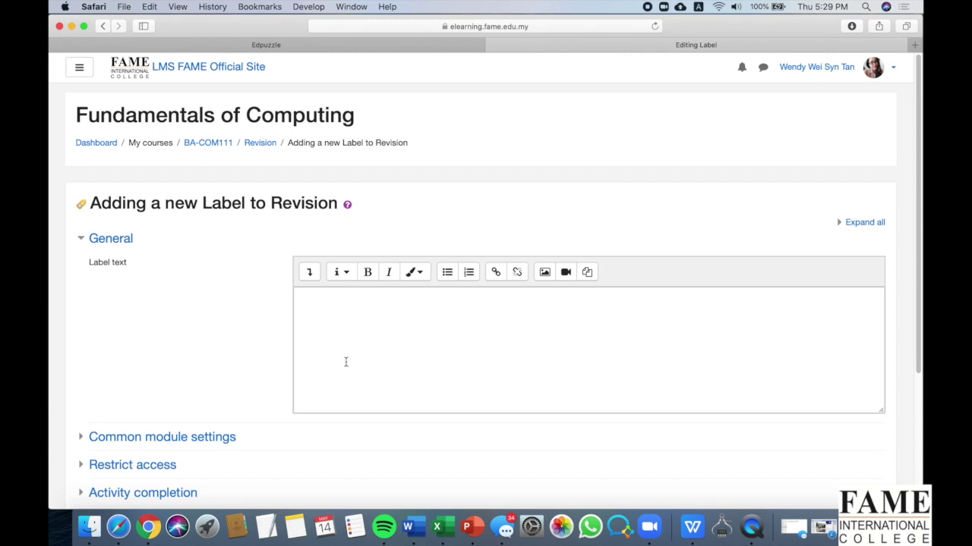
Paste the Edpuzzle iframe code into the label's HTML source, check the rendered video, and save
left_click(309, 273)
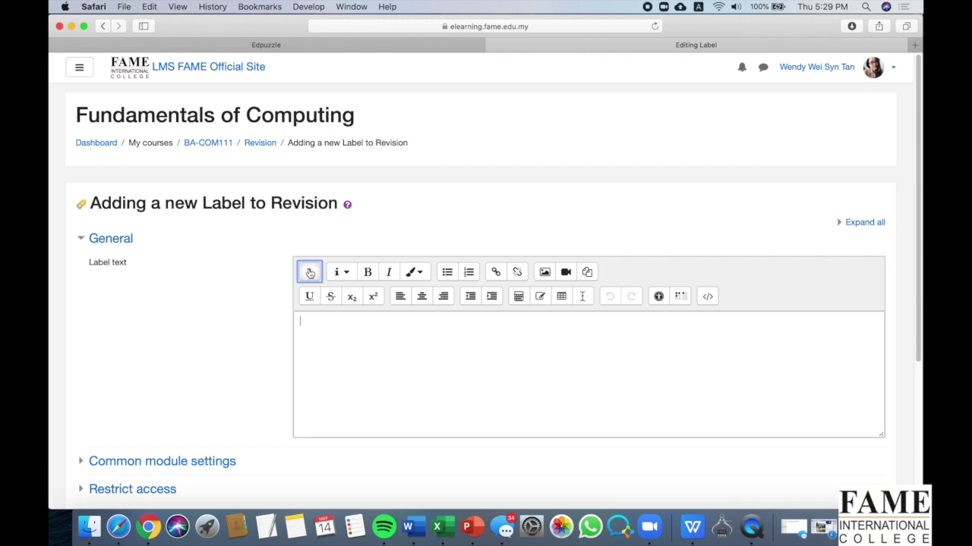
left_click(707, 296)
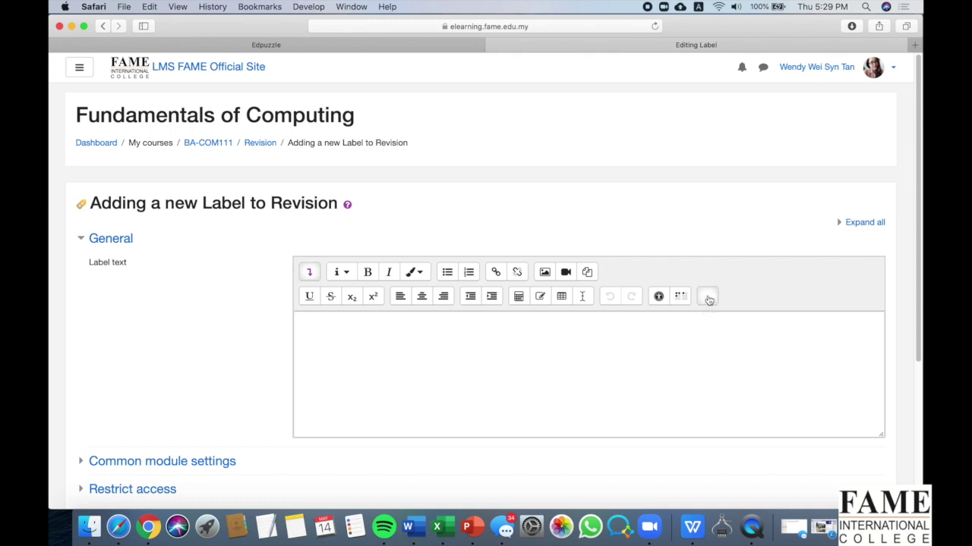
right_click(482, 337)
left_click(499, 364)
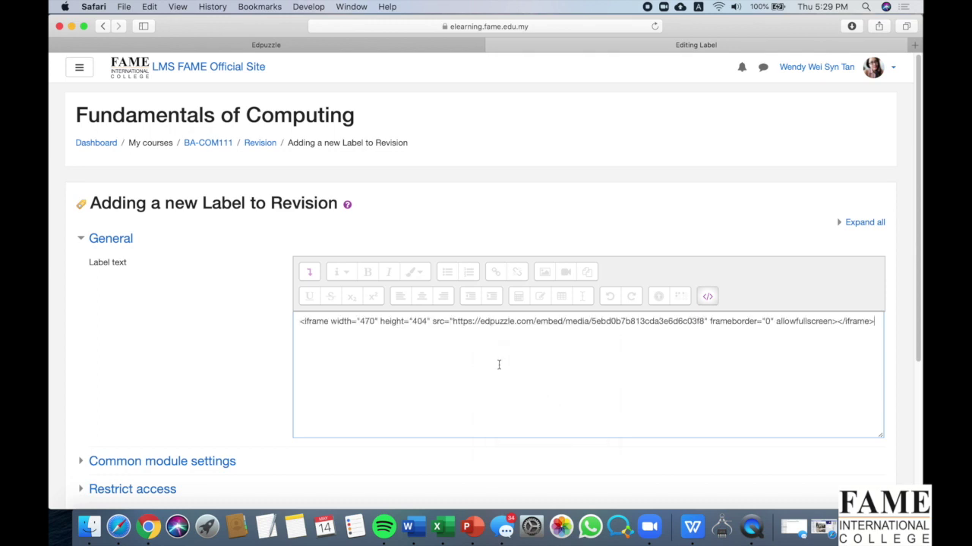
scroll(499, 365, "down", 2)
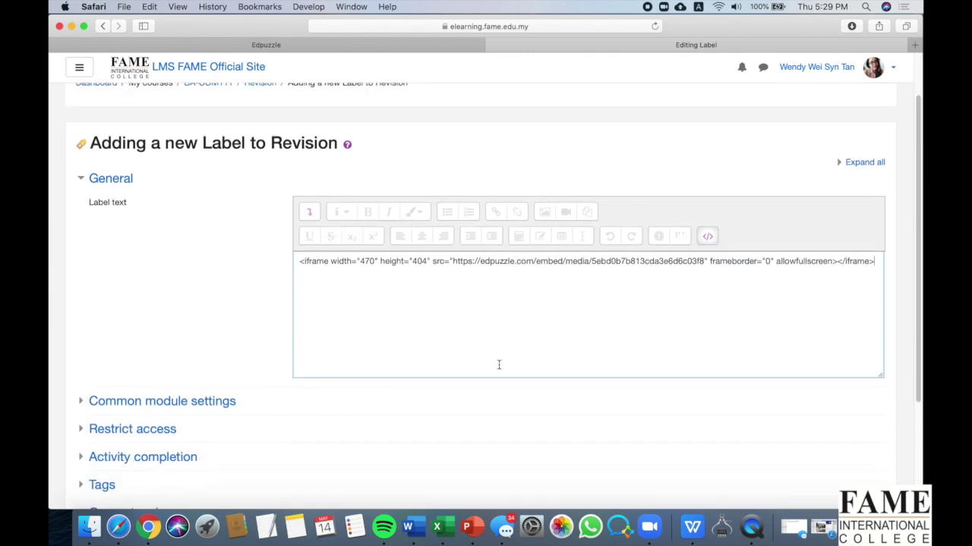
left_click(706, 237)
left_click(707, 237)
left_click(707, 237)
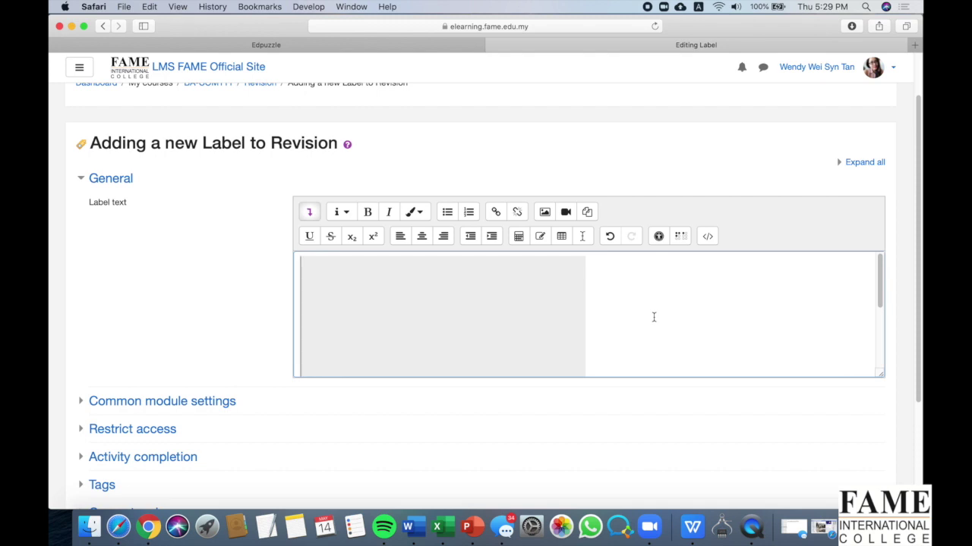
scroll(235, 354, "down", 5)
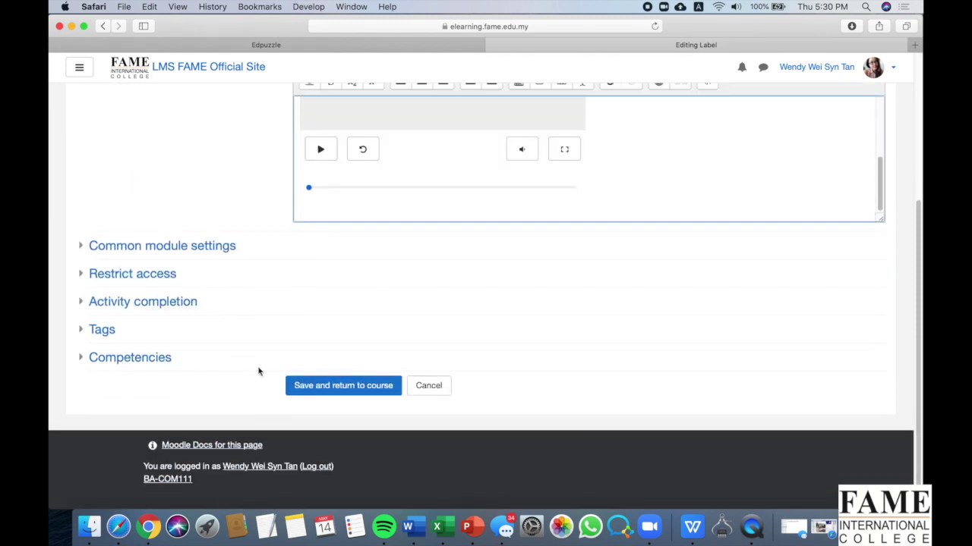
left_click(350, 388)
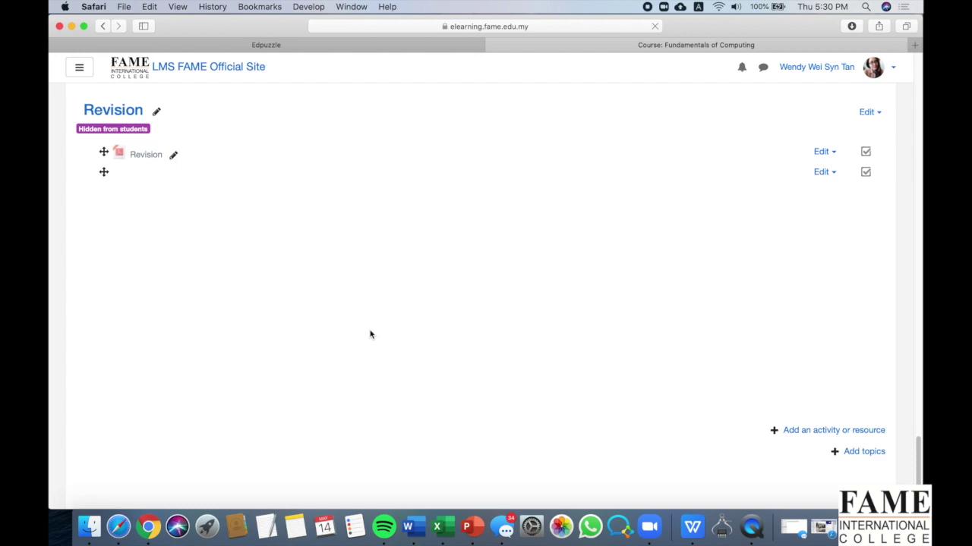
Turn editing off from the course gear menu
scroll(370, 334, "up", 20)
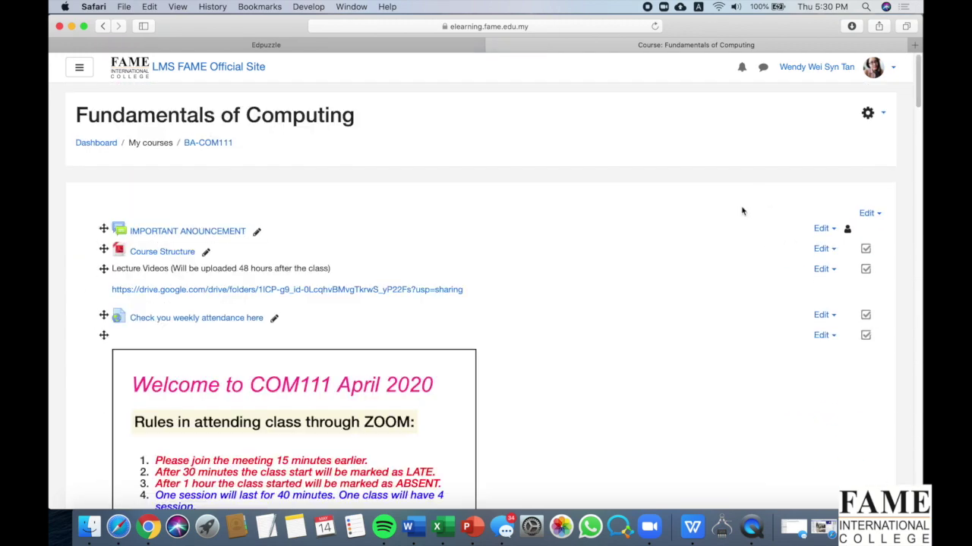
left_click(871, 114)
left_click(841, 159)
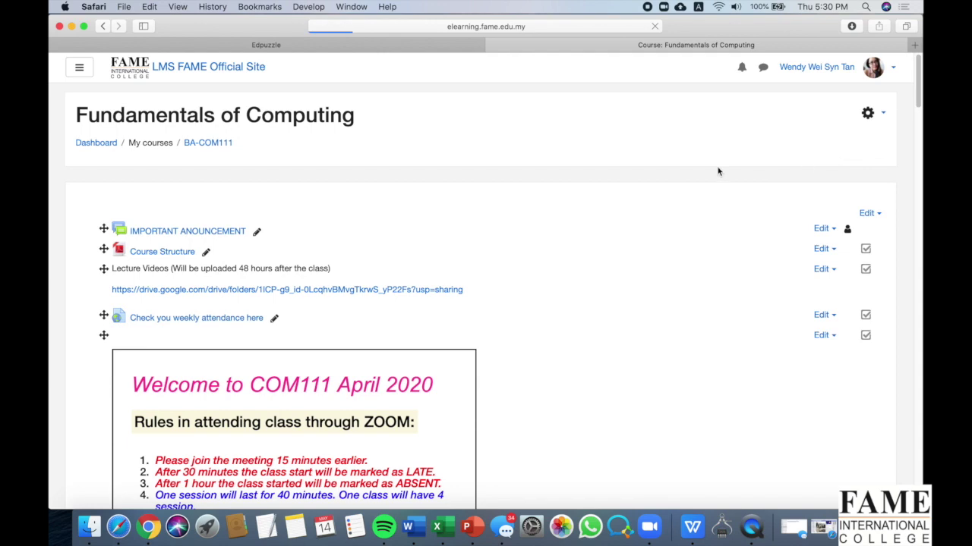
Play the embedded Edpuzzle video in Revision, then pause it at 00:03
scroll(754, 284, "down", 20)
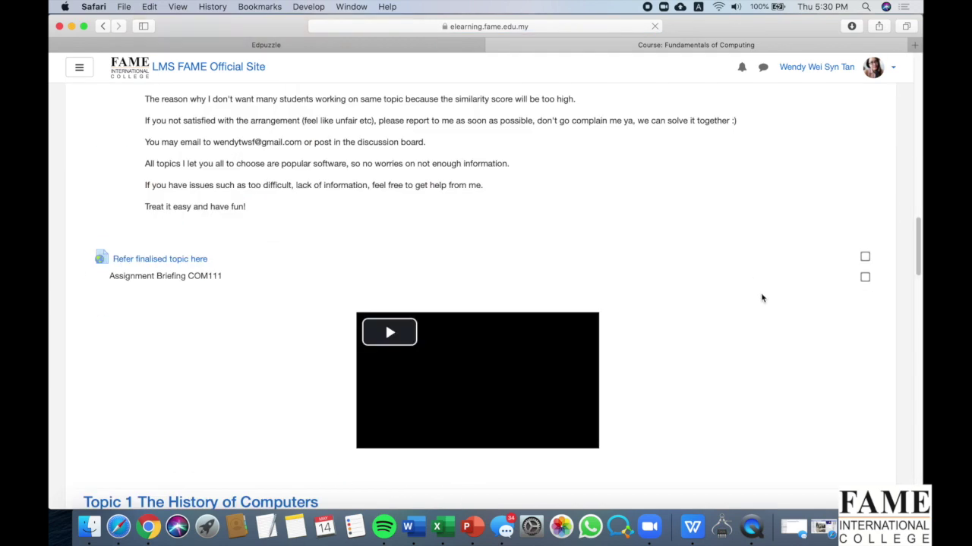
scroll(768, 307, "down", 4)
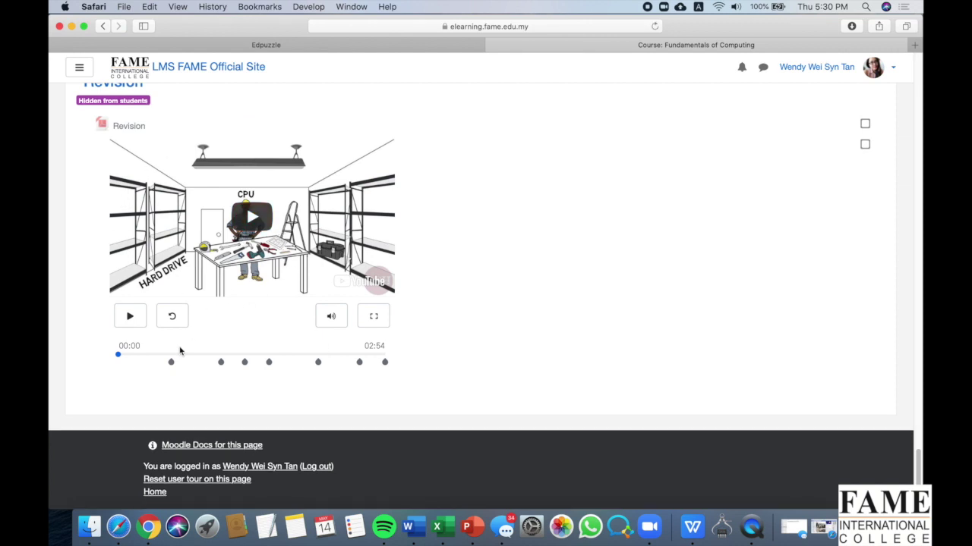
left_click(140, 320)
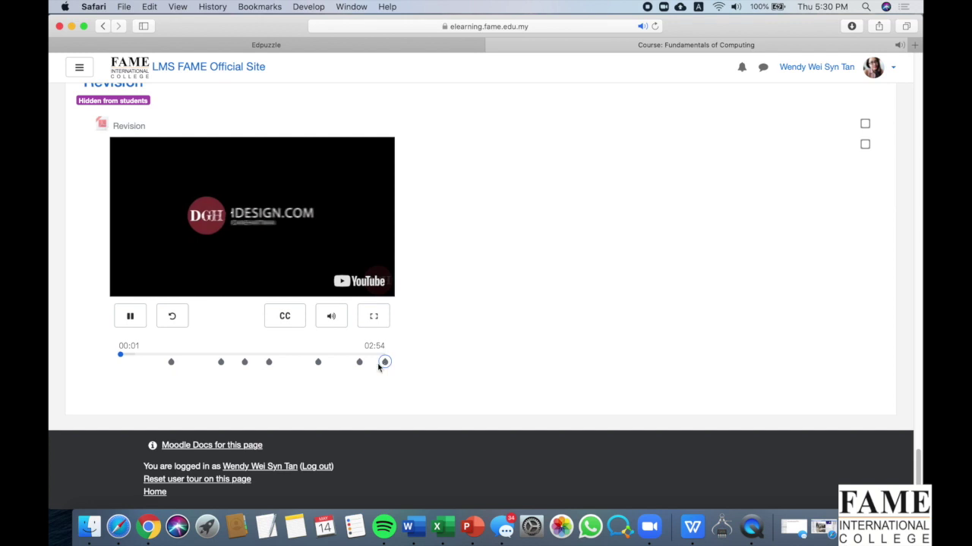
left_click(131, 321)
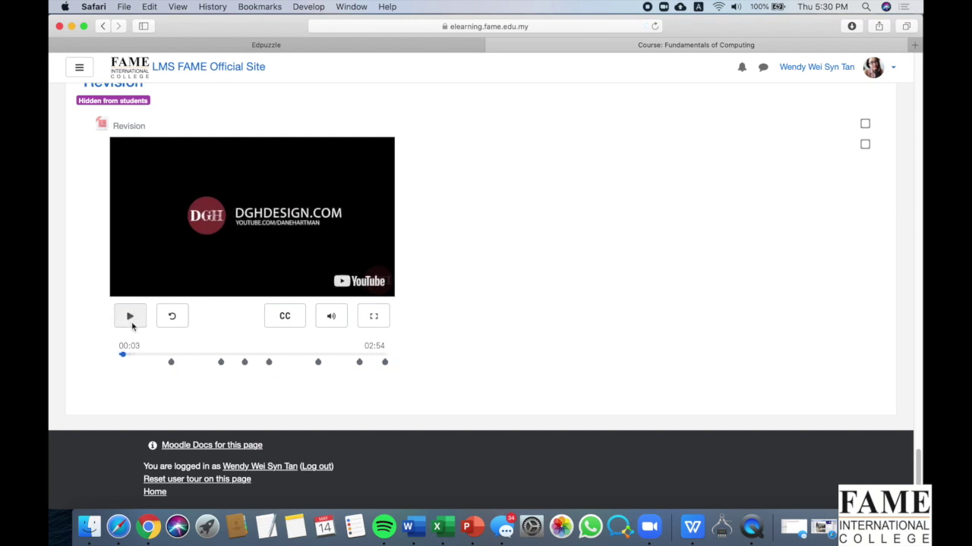